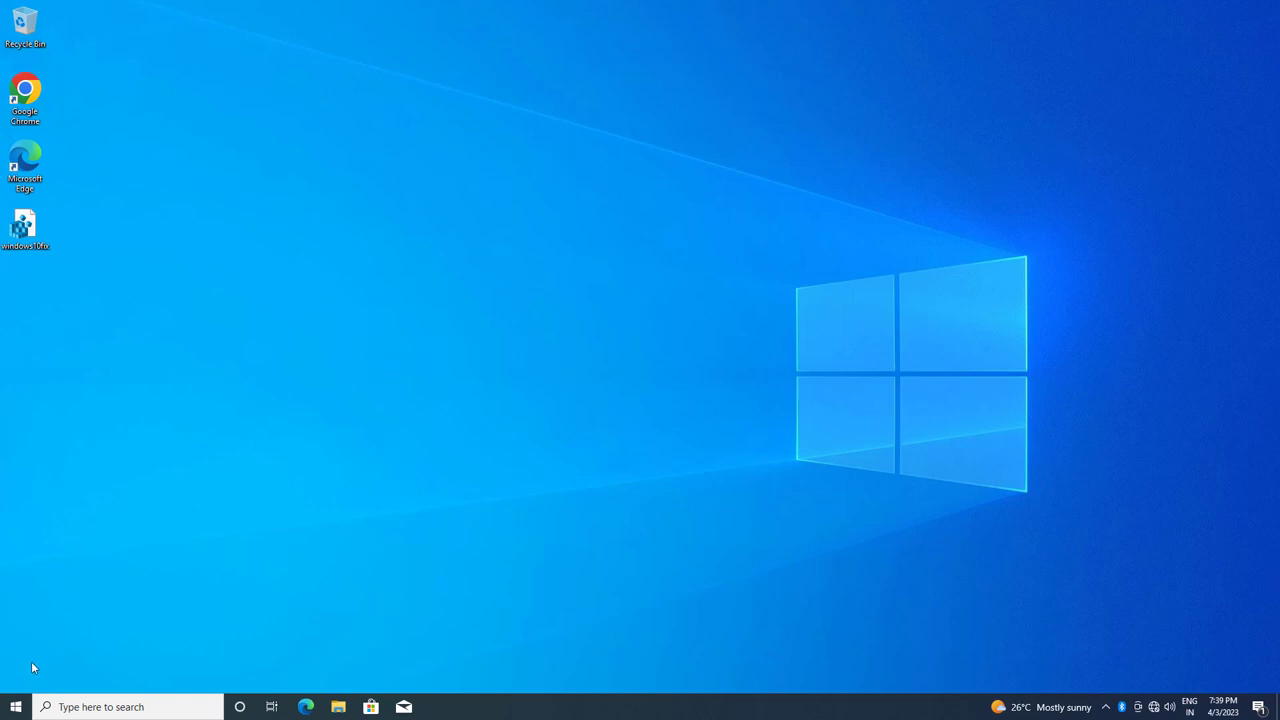
Launch Windows Settings from the Start menu's left rail
left_click(13, 710)
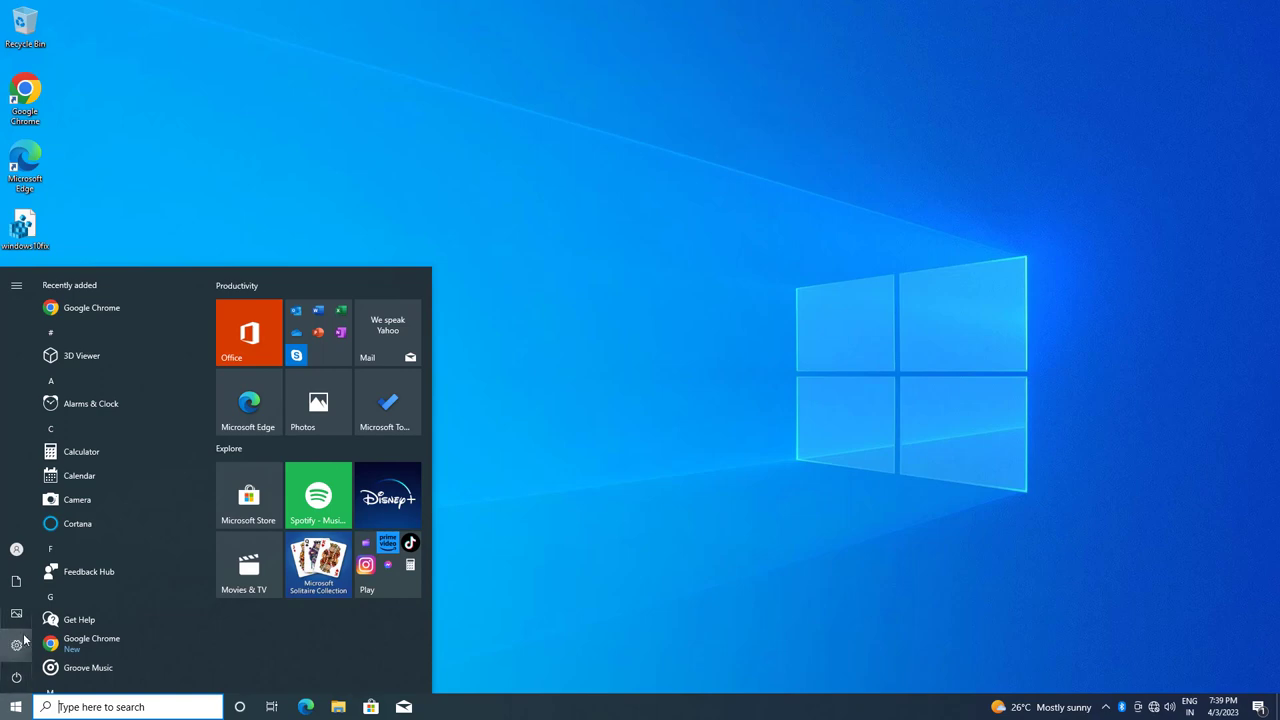
mouse_move(16, 648)
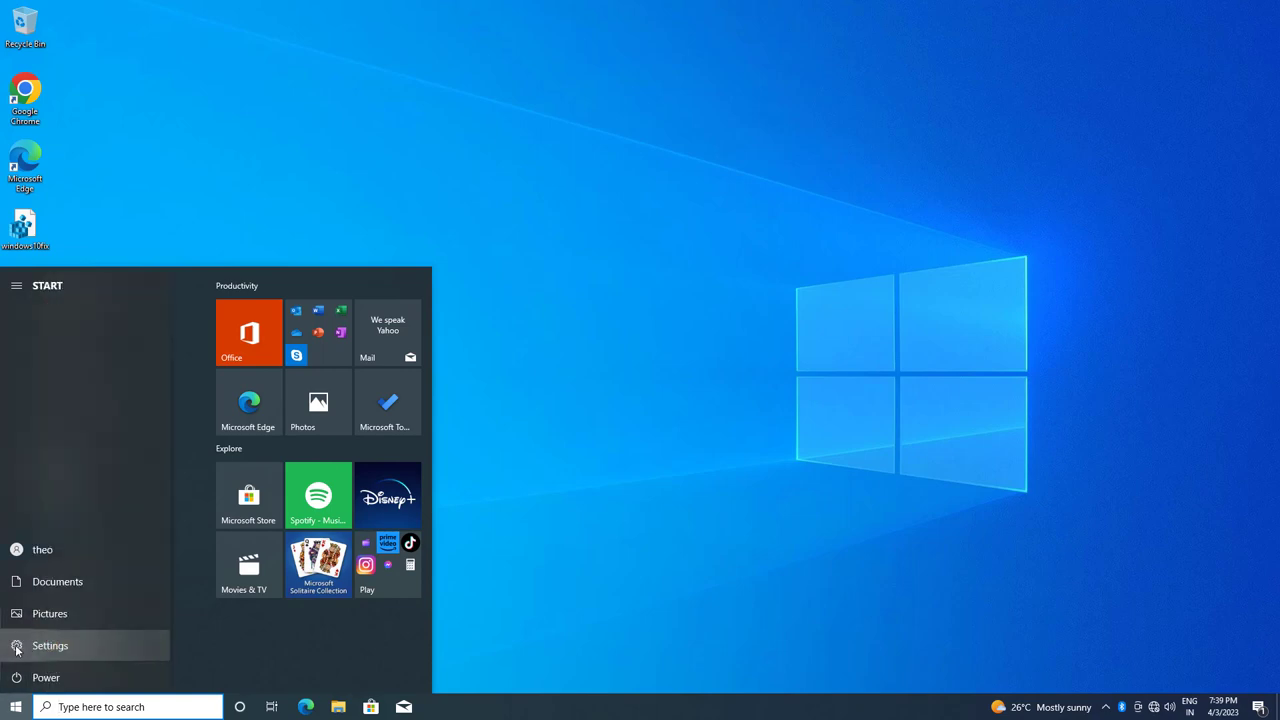
left_click(16, 648)
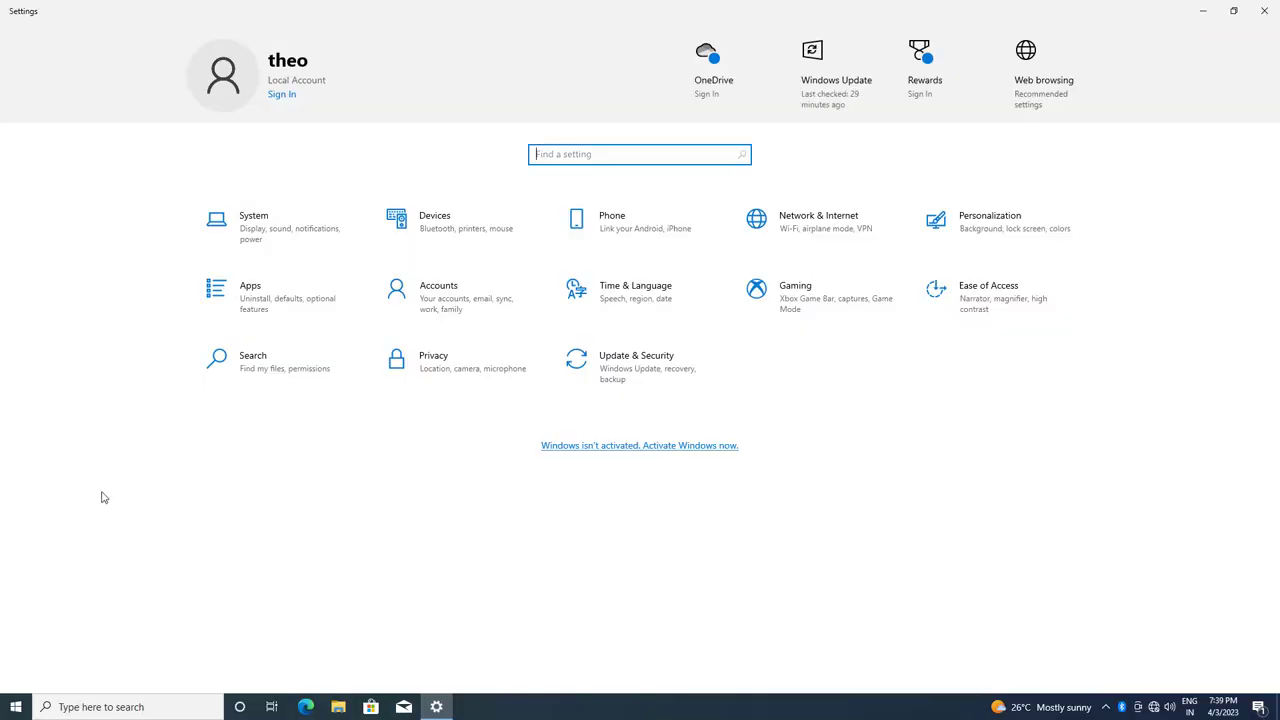
Check System's advanced display settings show 60.000 Hz, then minimize Settings to the desktop
left_click(284, 231)
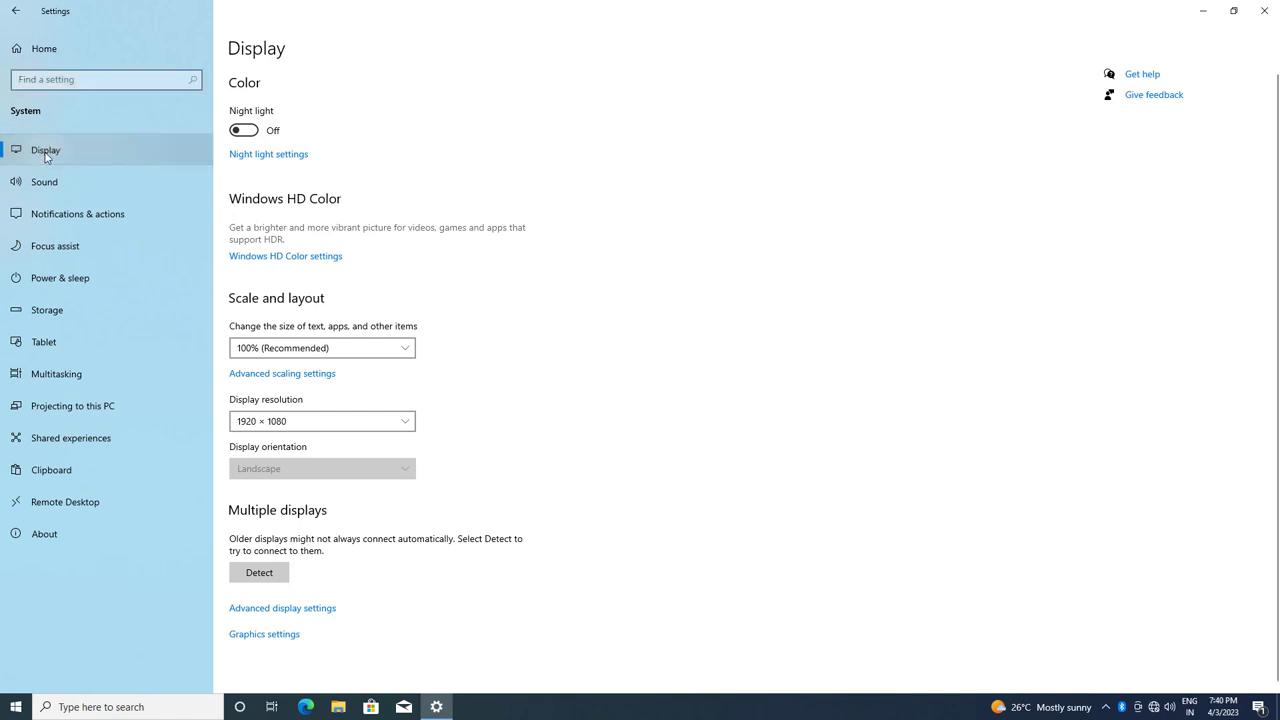
scroll(444, 379, "down", 1)
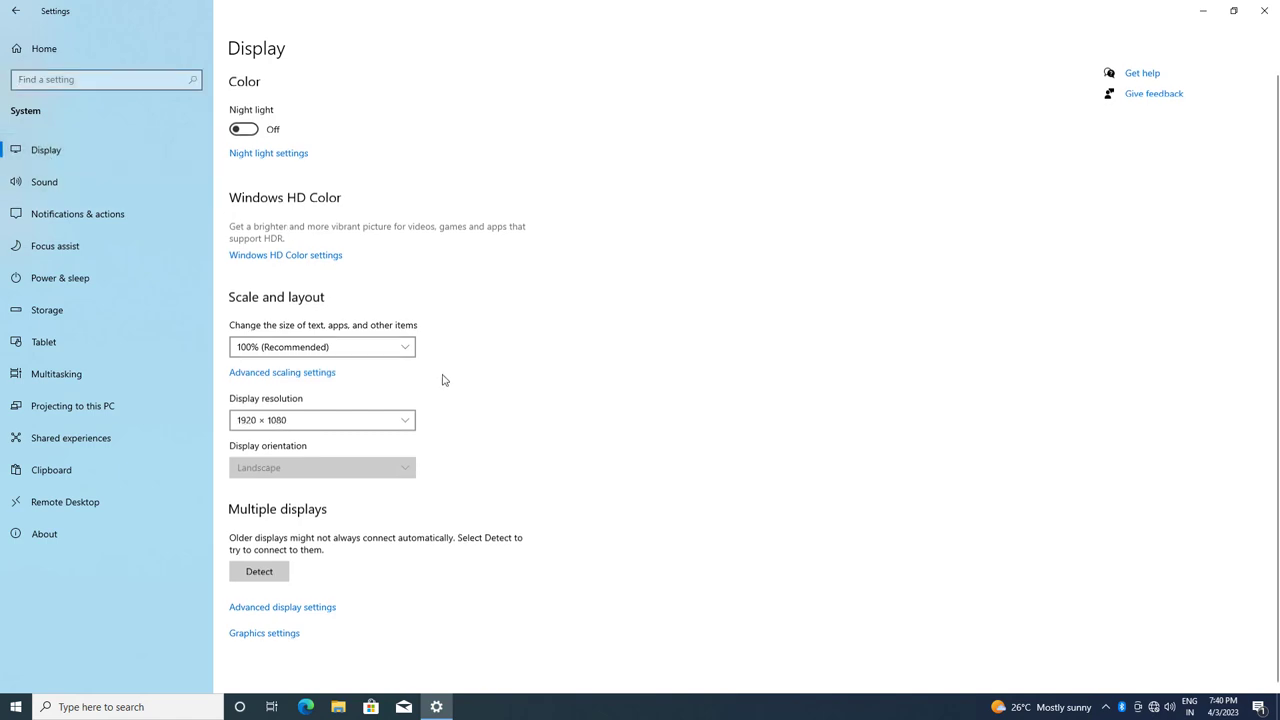
left_click(272, 606)
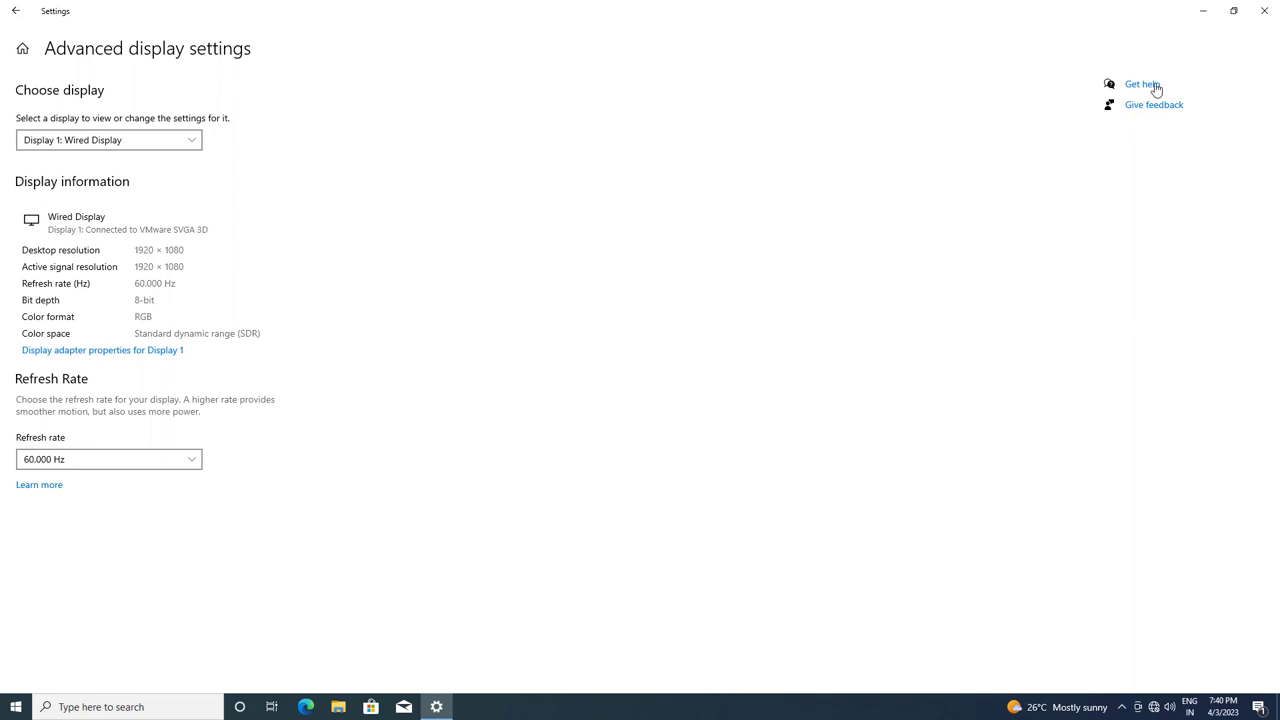
left_click(1235, 11)
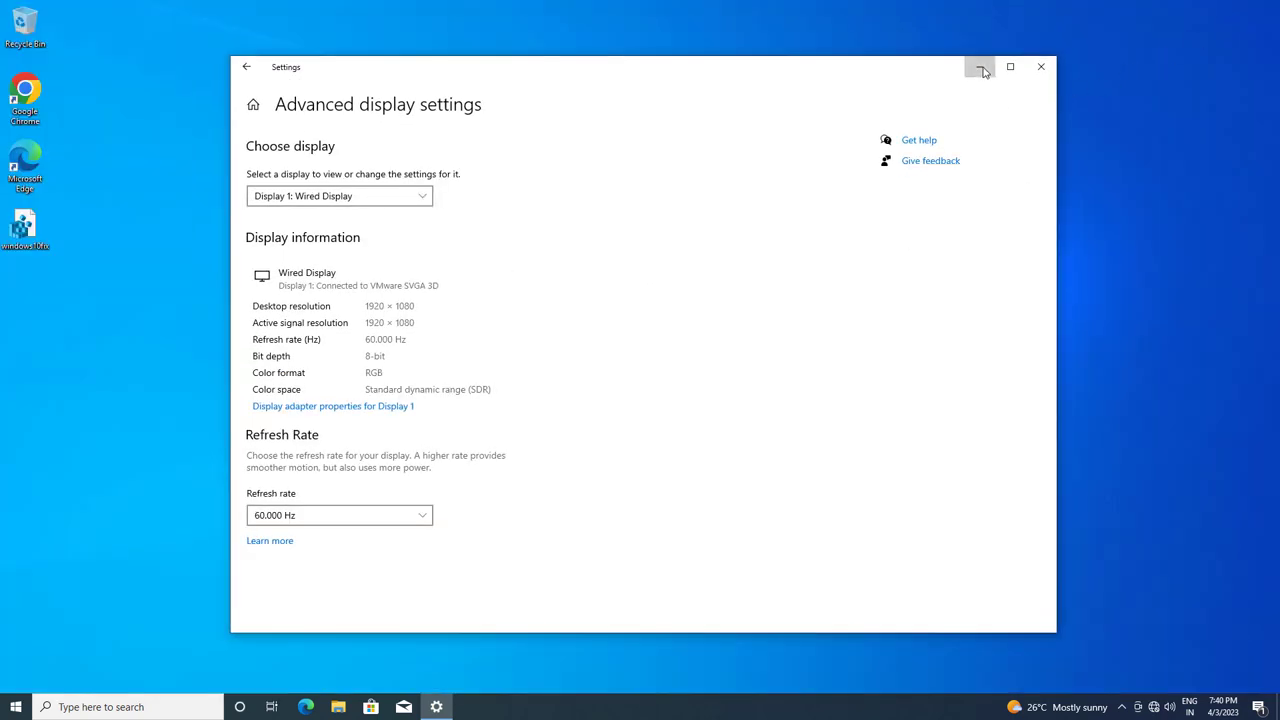
key("super+d")
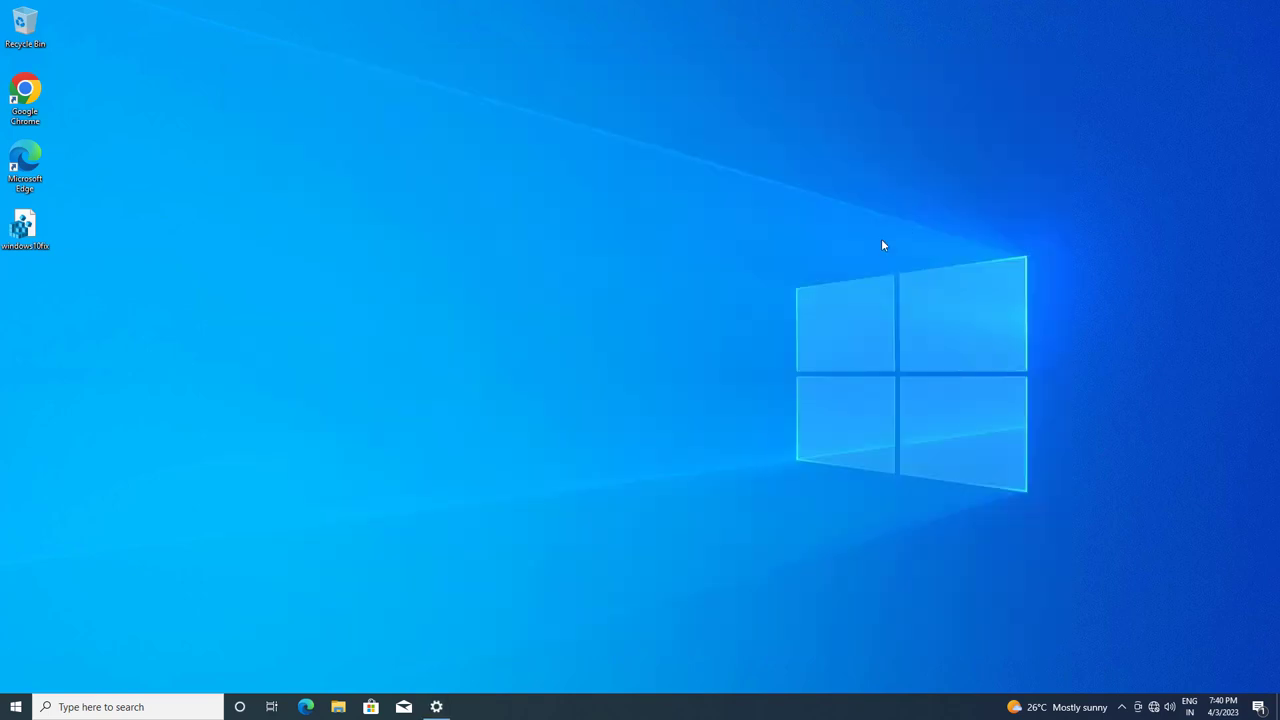
Search for 'device' and launch Device Manager from the Best match result
left_click(125, 707)
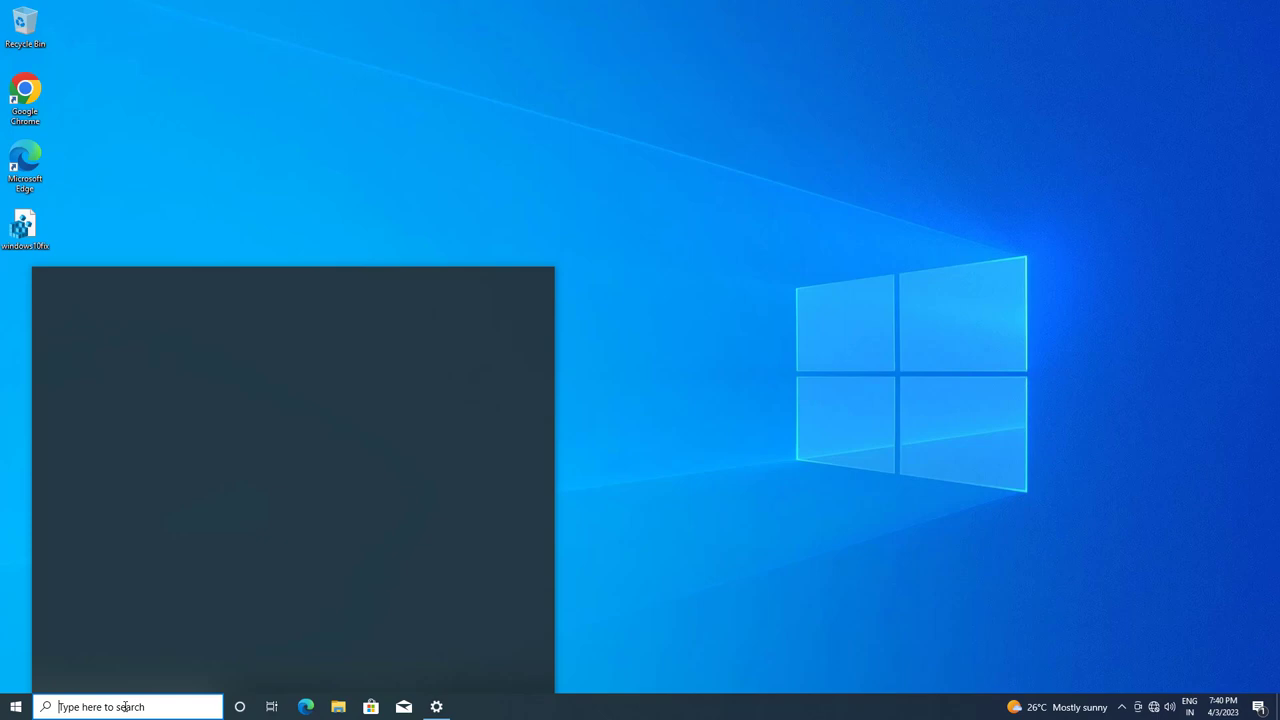
type("device")
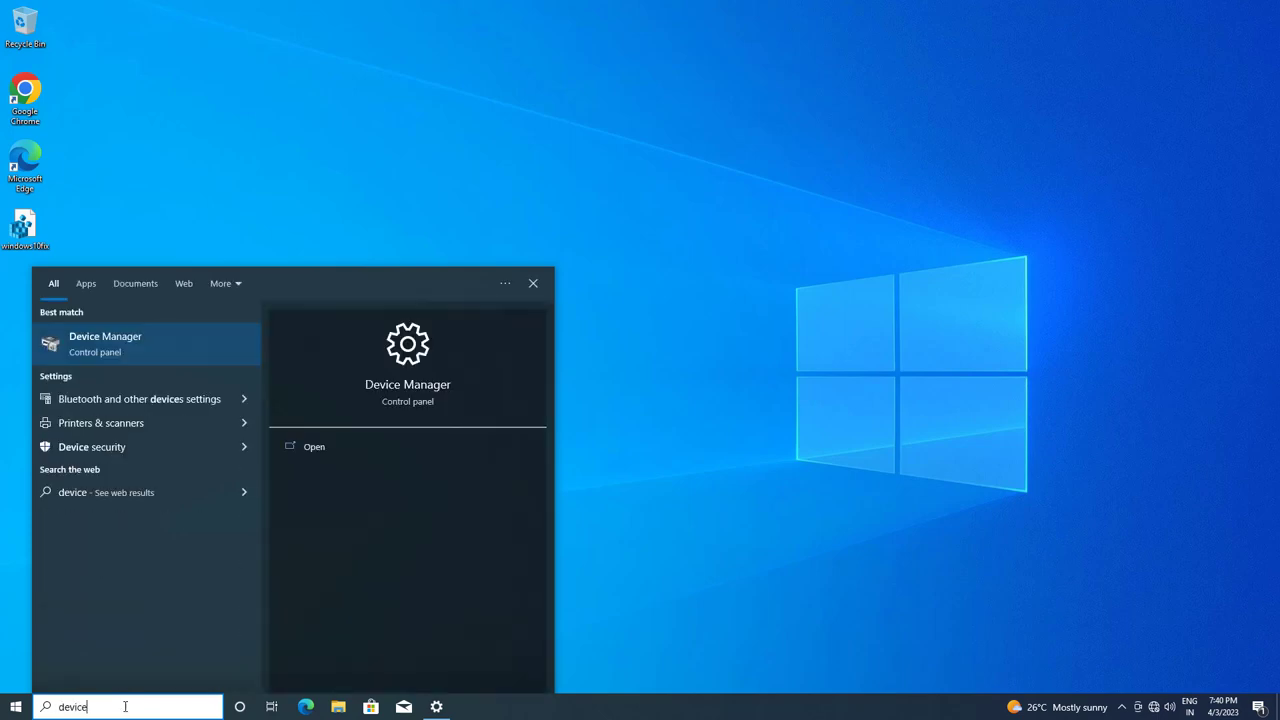
left_click(218, 342)
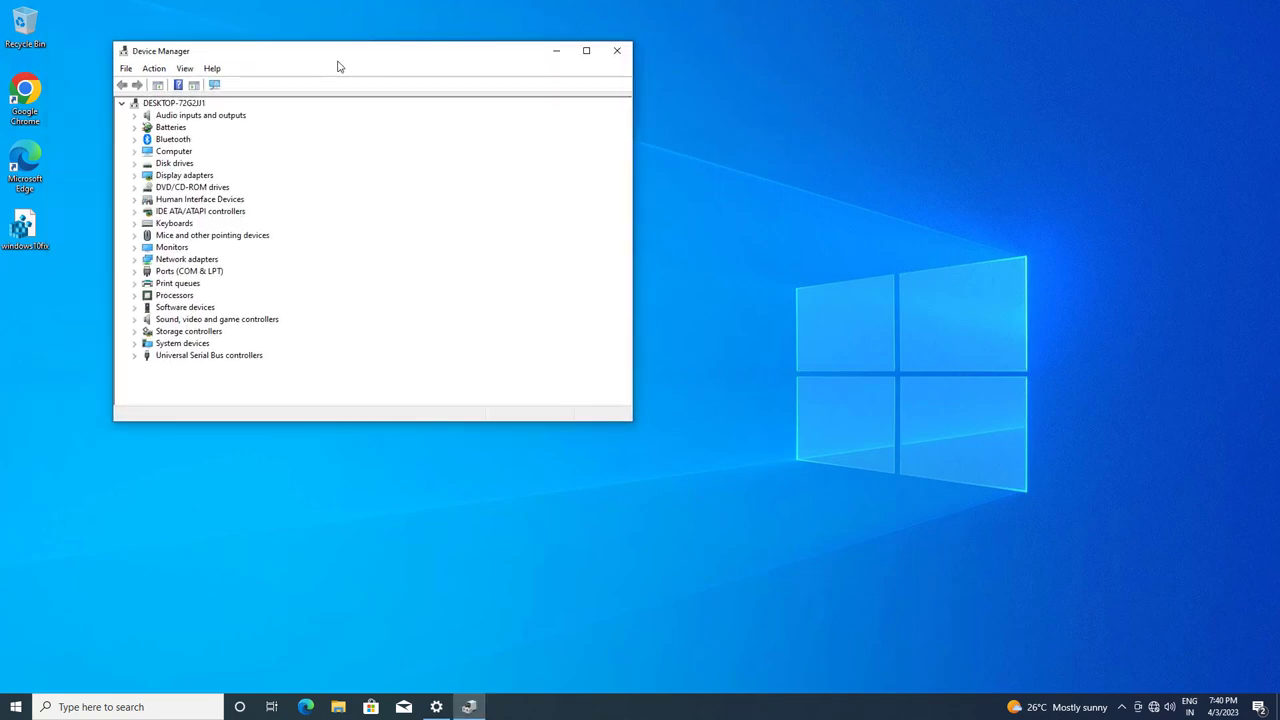
Expand Display adapters and bring up the context menu of VMware SVGA 3D
left_click_drag(338, 66, 588, 128)
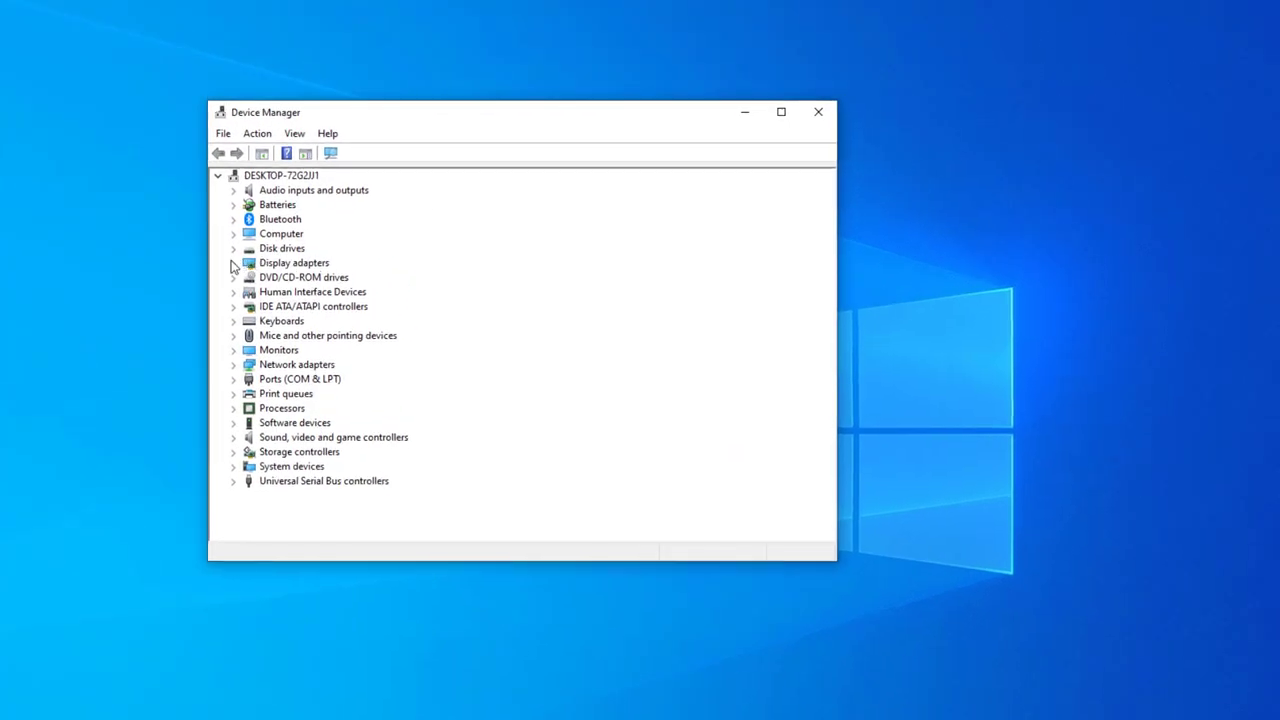
left_click(233, 263)
left_click(296, 280)
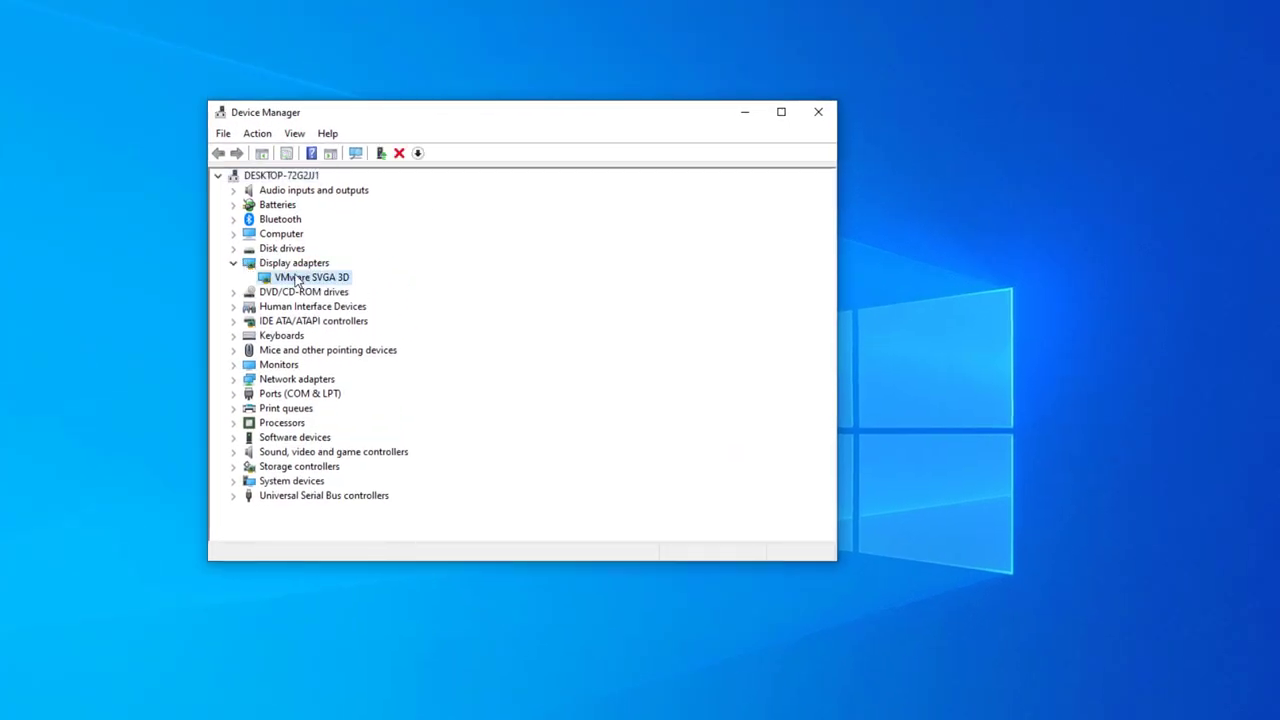
right_click(300, 279)
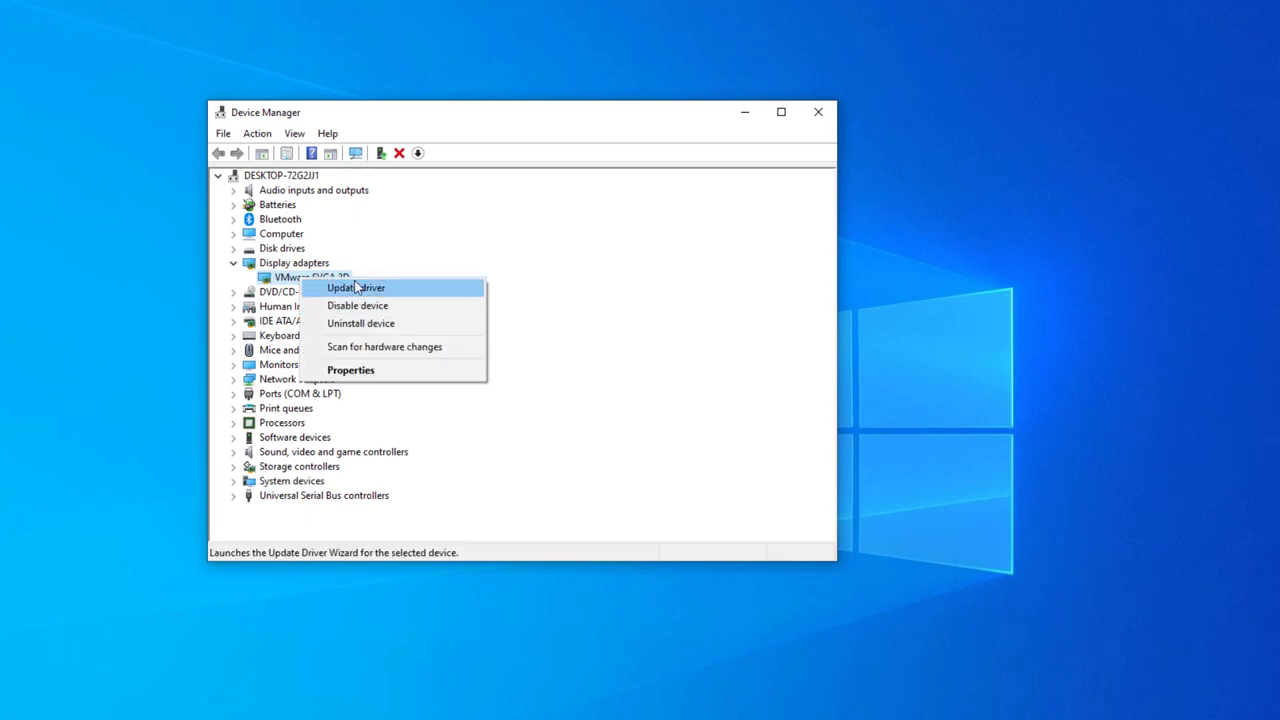
Reinstall the VMware SVGA 3D driver by picking it from the available drivers list
left_click(355, 287)
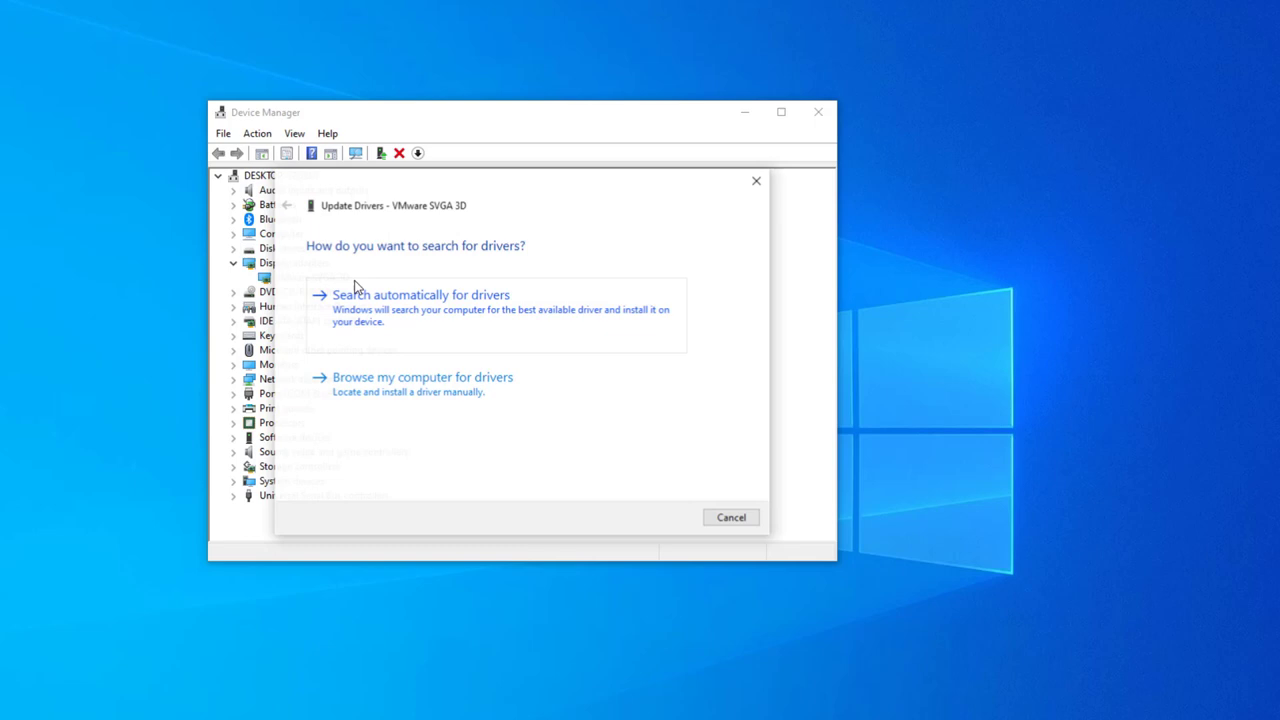
left_click(405, 378)
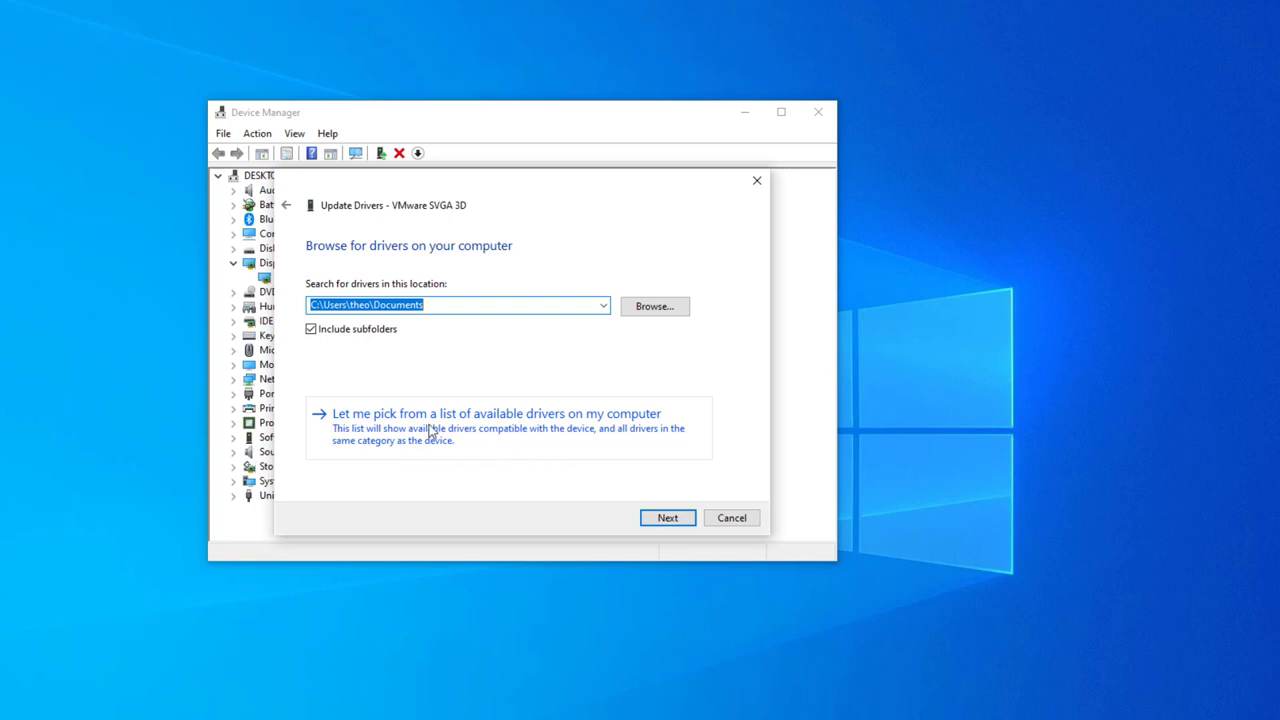
left_click(487, 432)
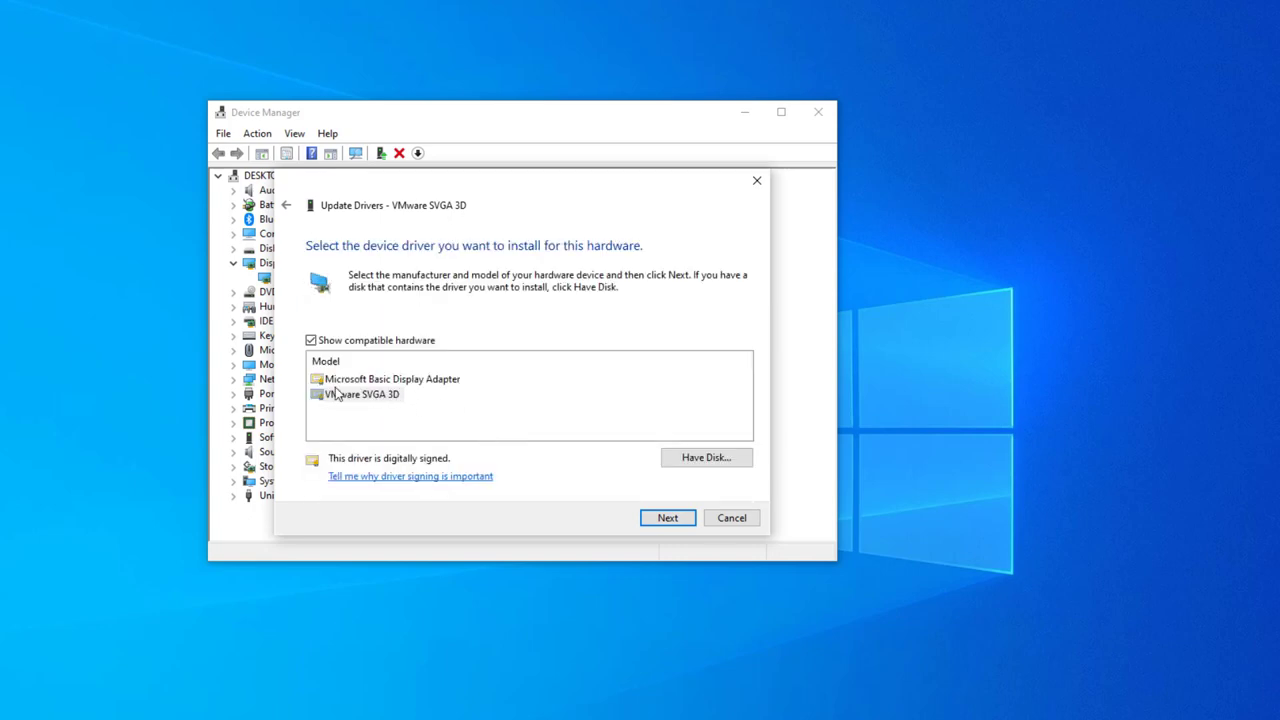
left_click(362, 396)
left_click(655, 517)
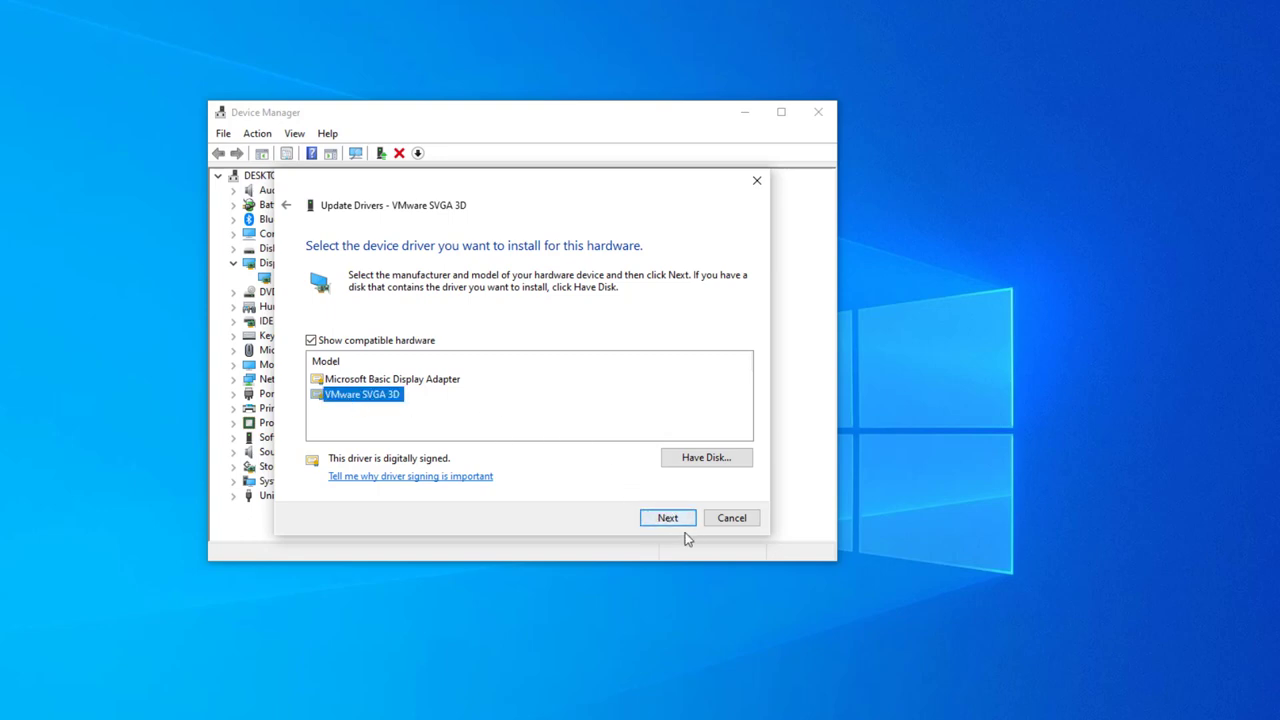
left_click(679, 525)
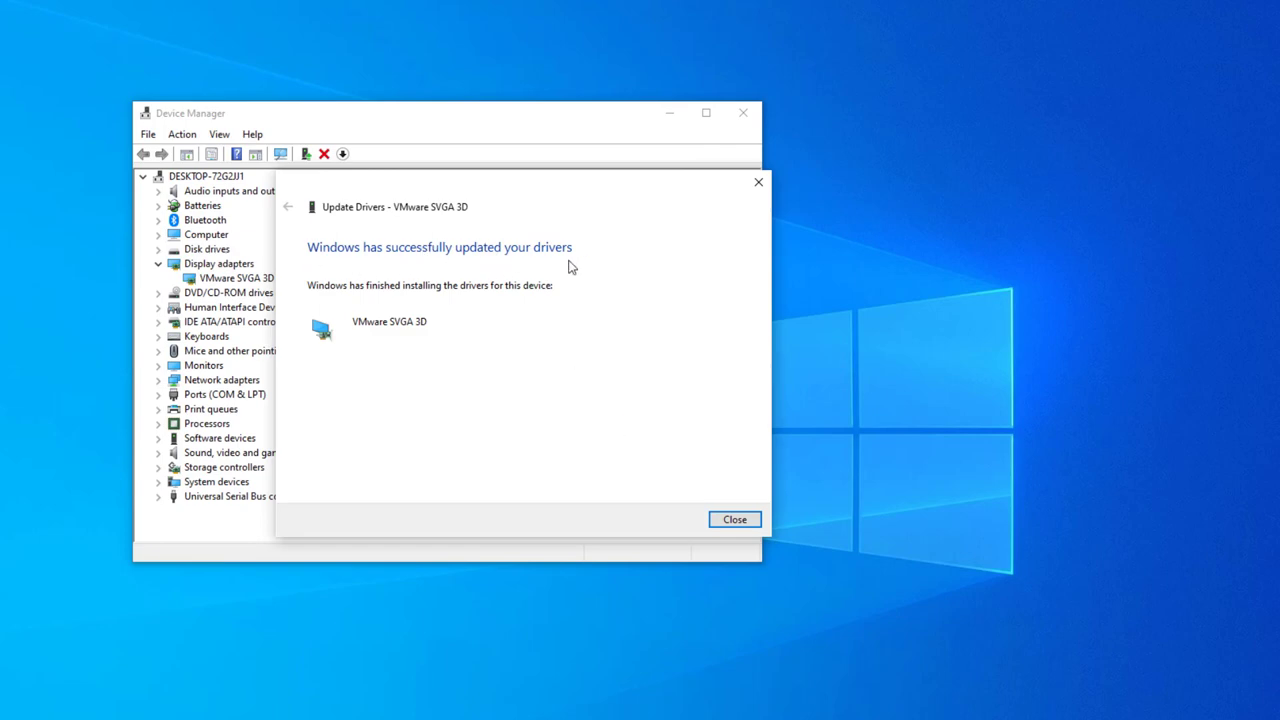
left_click(734, 521)
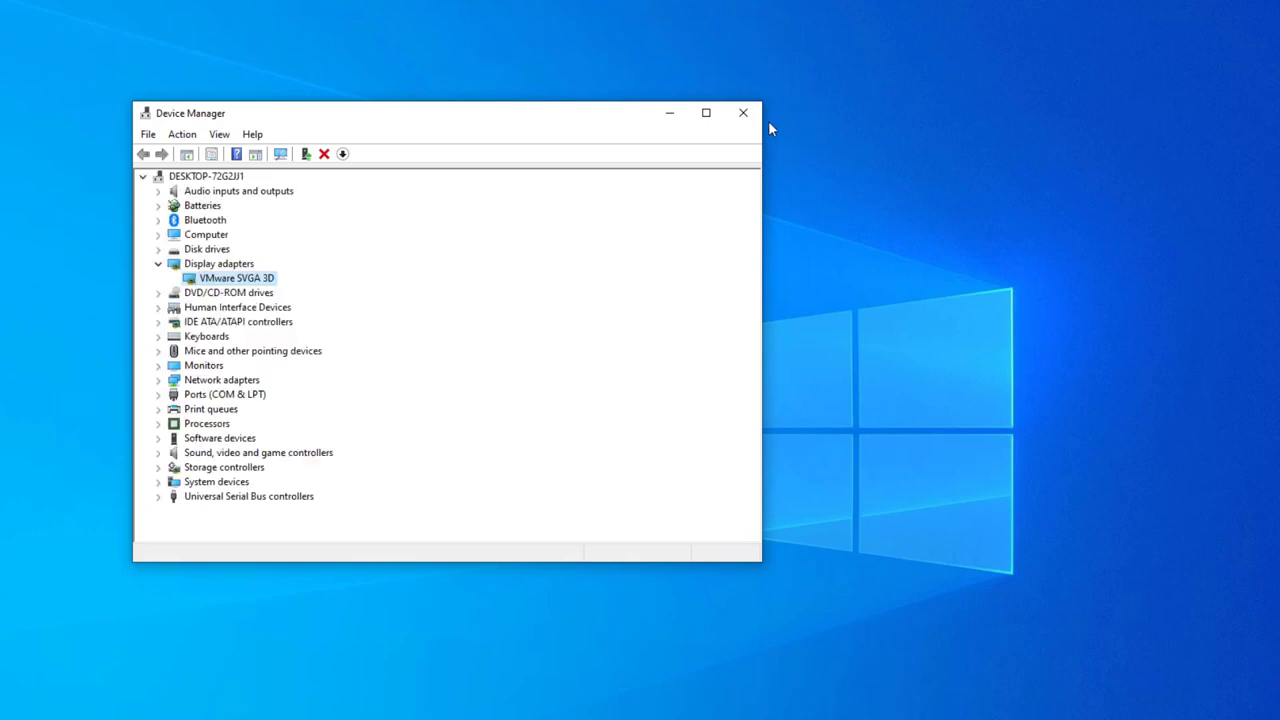
Close Device Manager and reopen Settings centred on screen, scrolled to show all categories
left_click(743, 113)
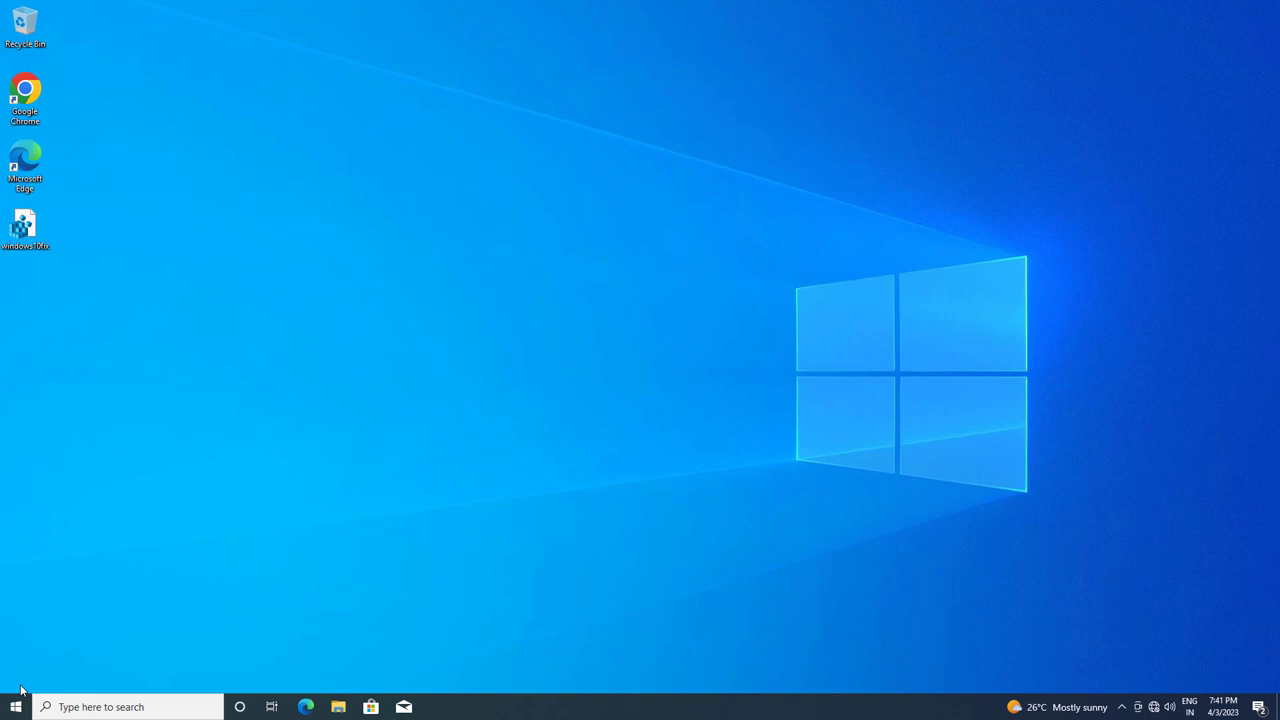
left_click(20, 706)
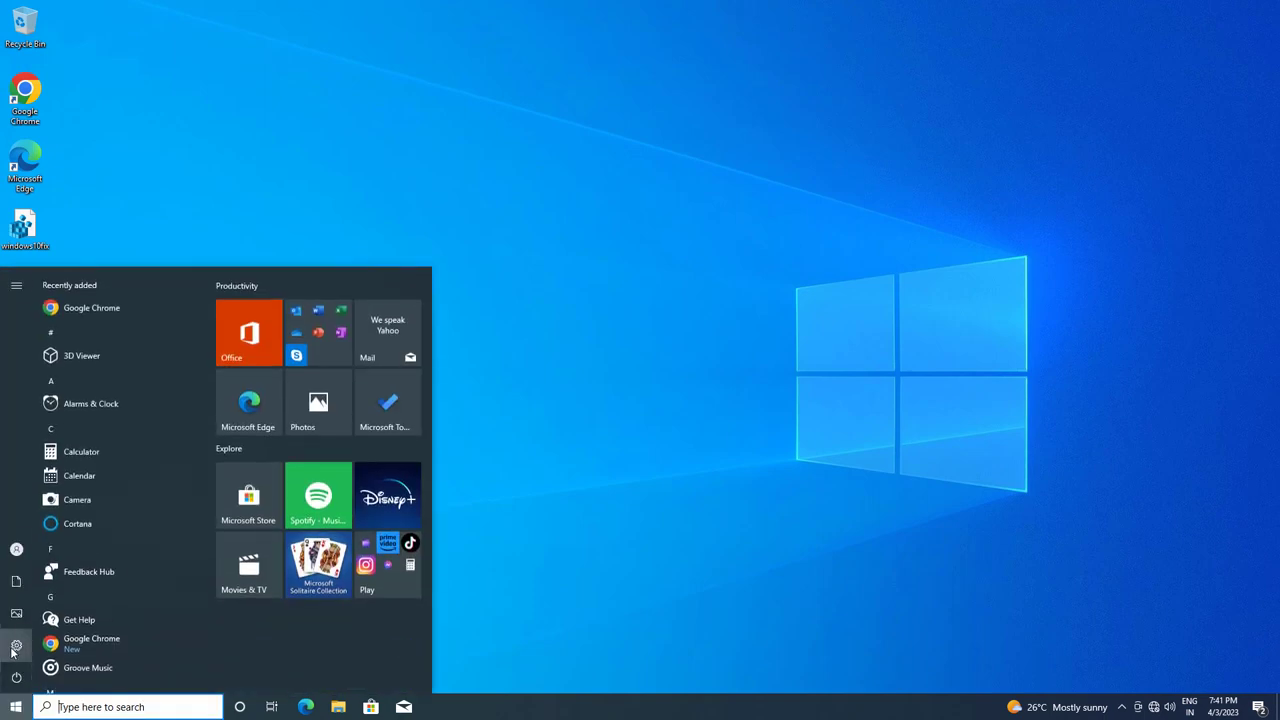
left_click(18, 646)
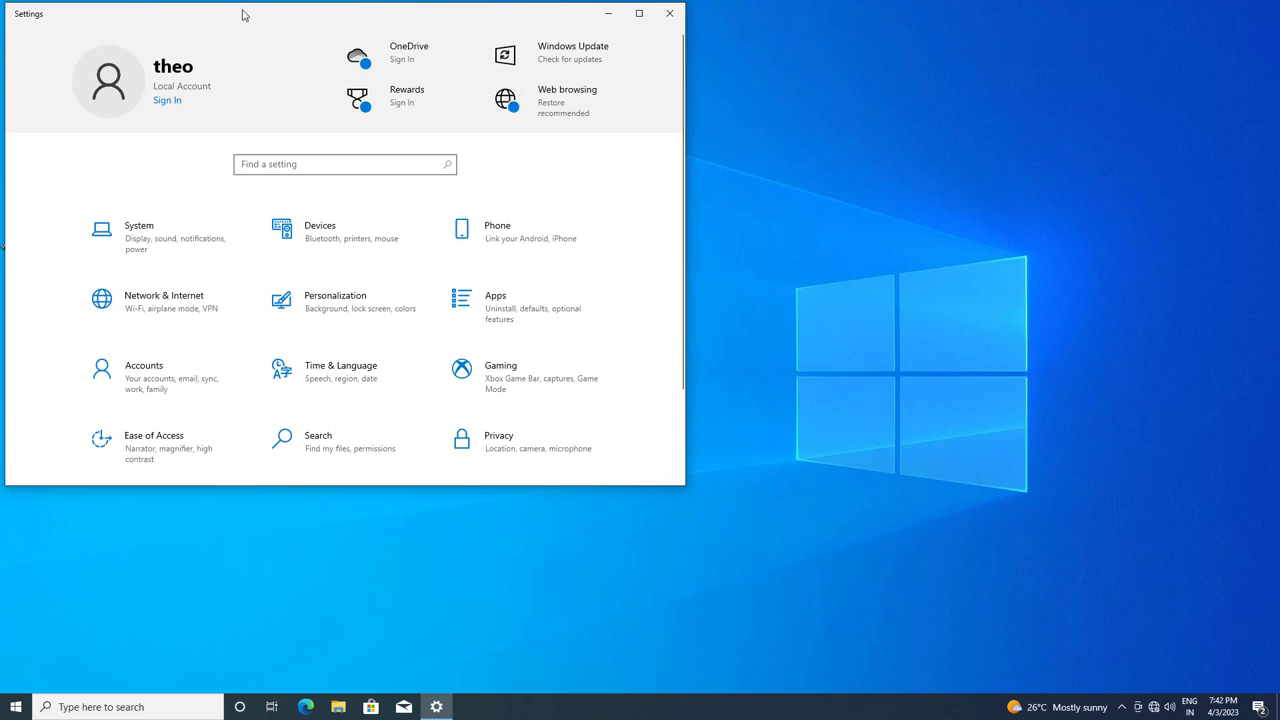
left_click_drag(243, 15, 471, 74)
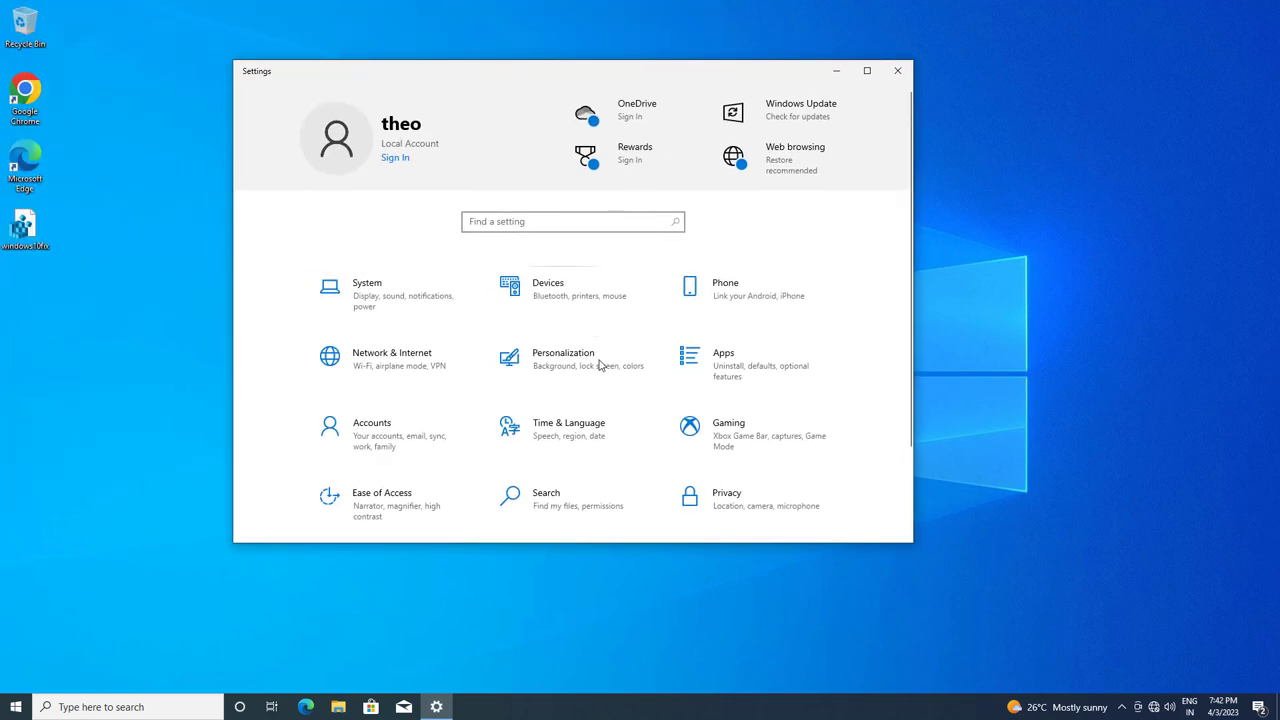
scroll(600, 365, "down", 2)
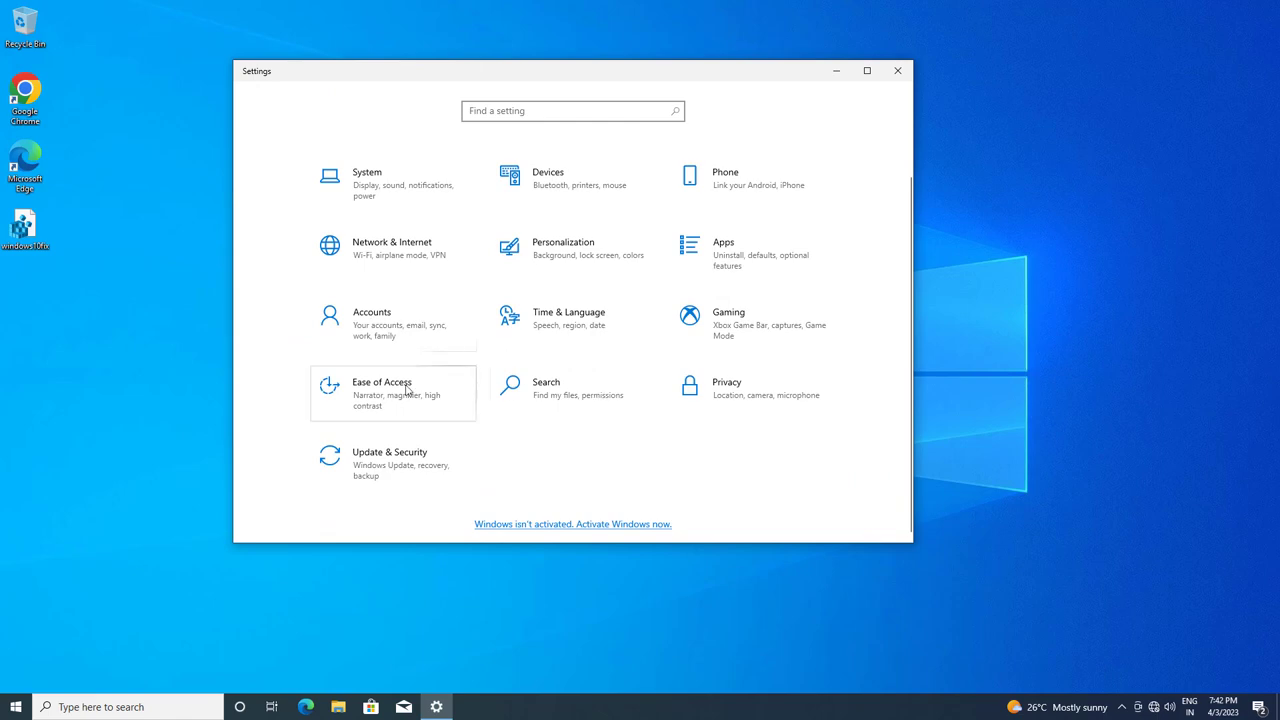
Go from Ease of Access Display to the System Display page showing 1920 × 1080 at 100%
left_click(395, 395)
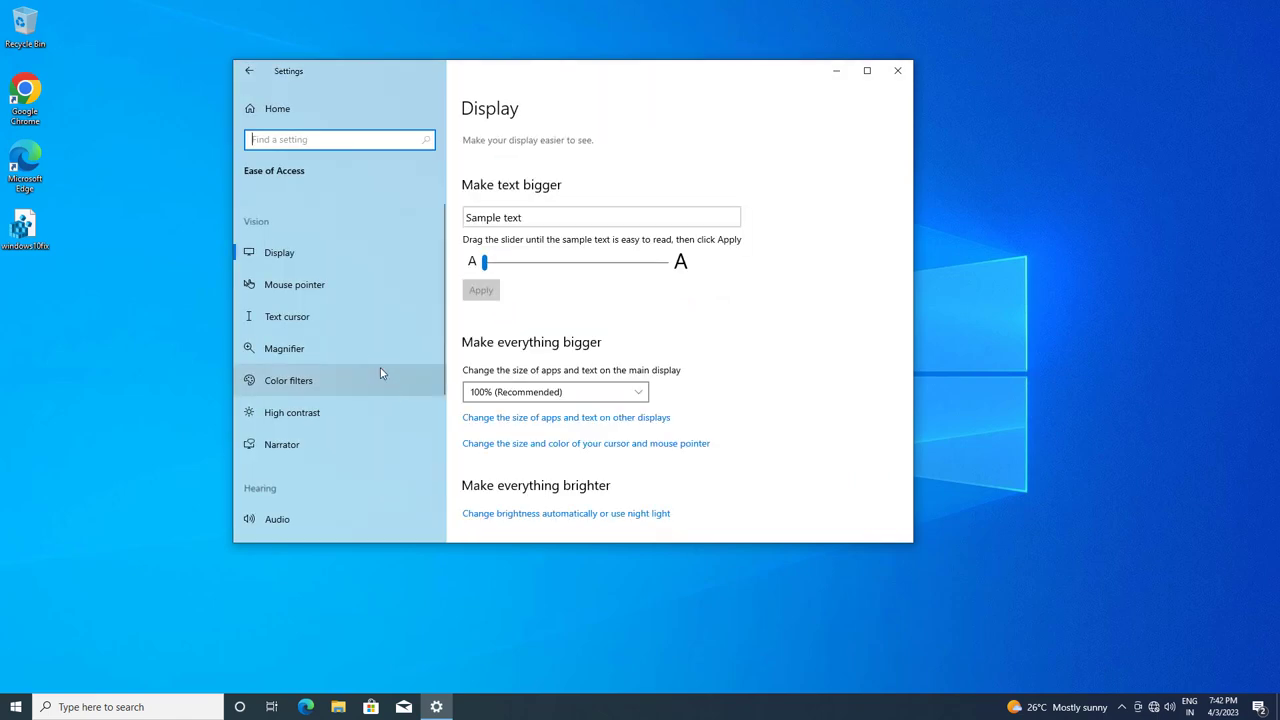
left_click(303, 251)
scroll(594, 318, "down", 15)
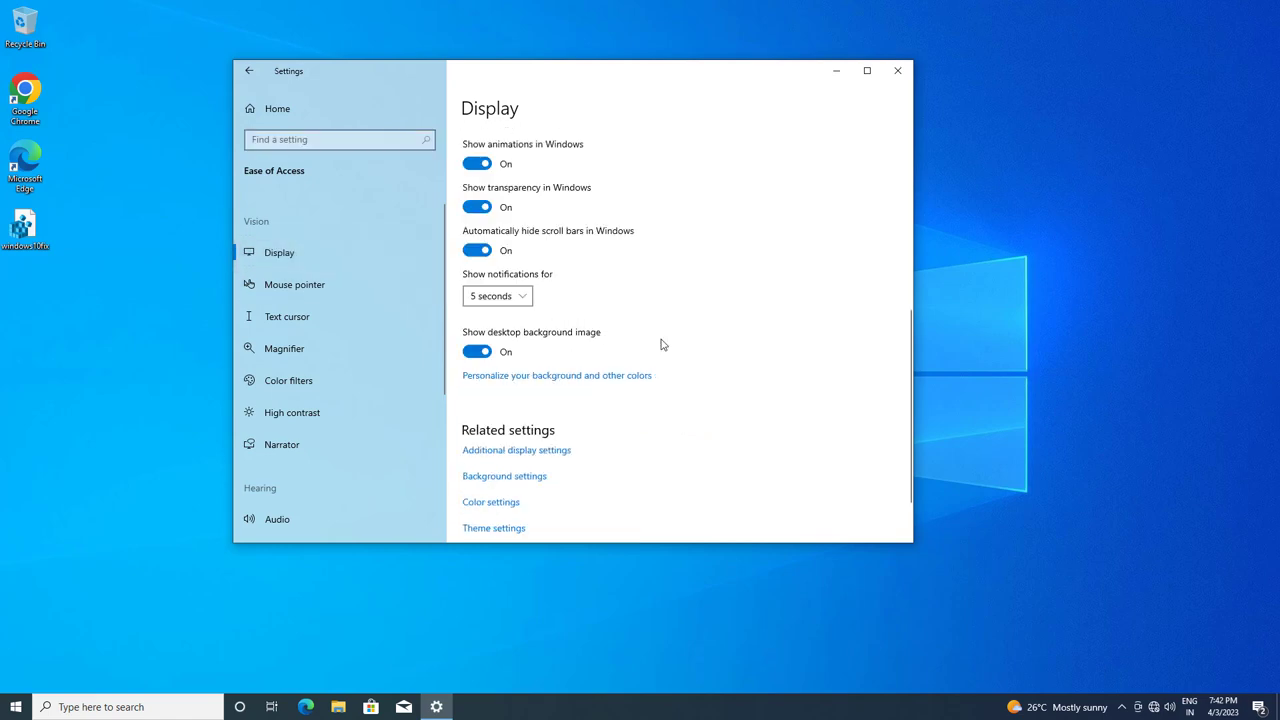
scroll(660, 344, "up", 15)
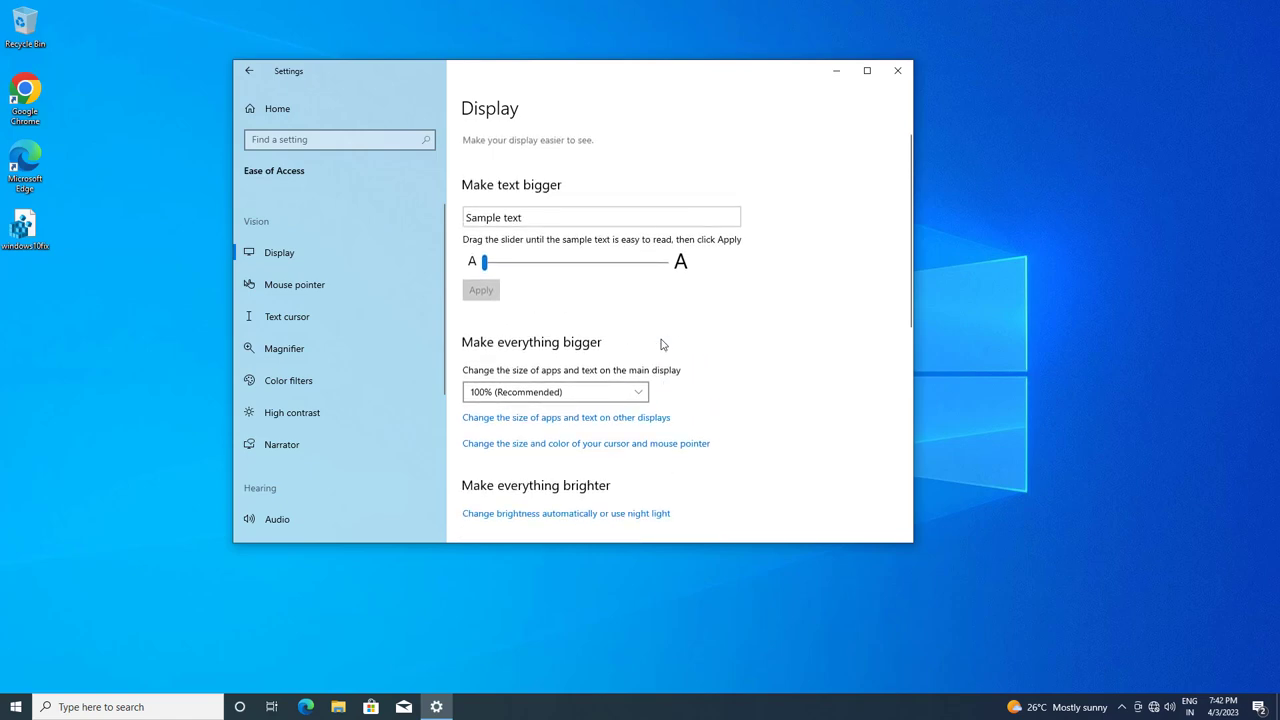
scroll(660, 344, "down", 3)
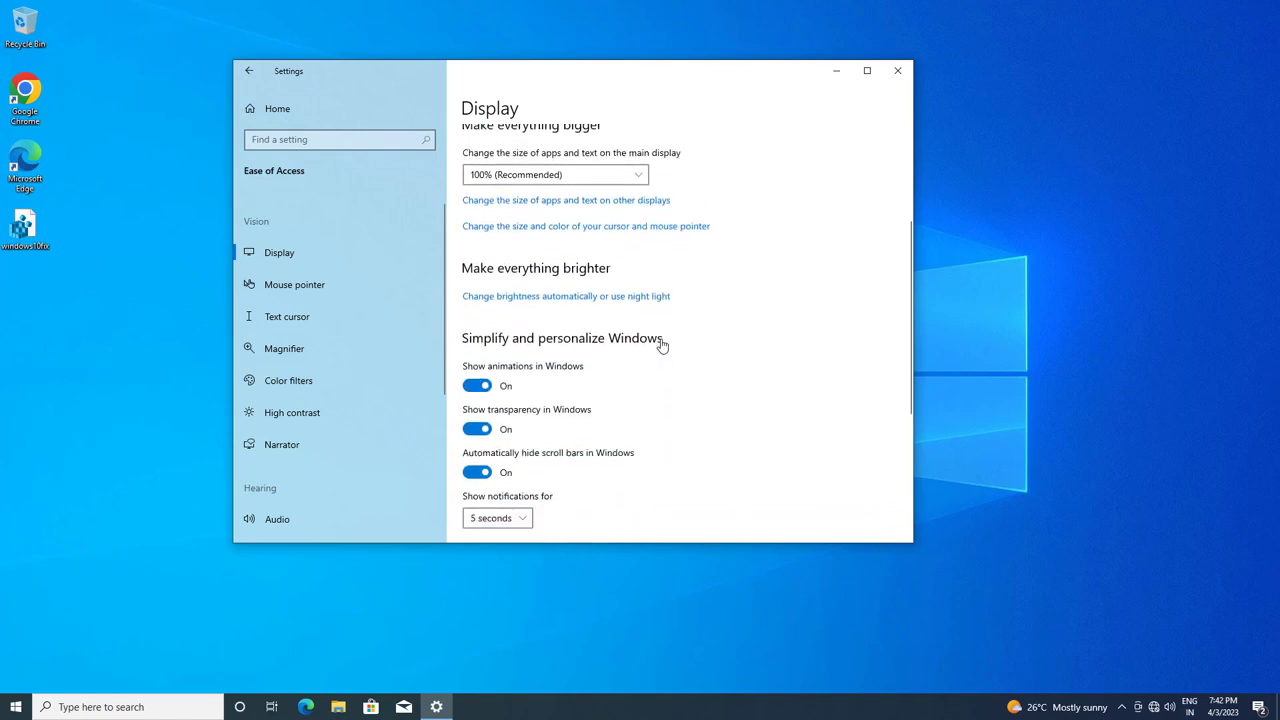
scroll(660, 344, "down", 3)
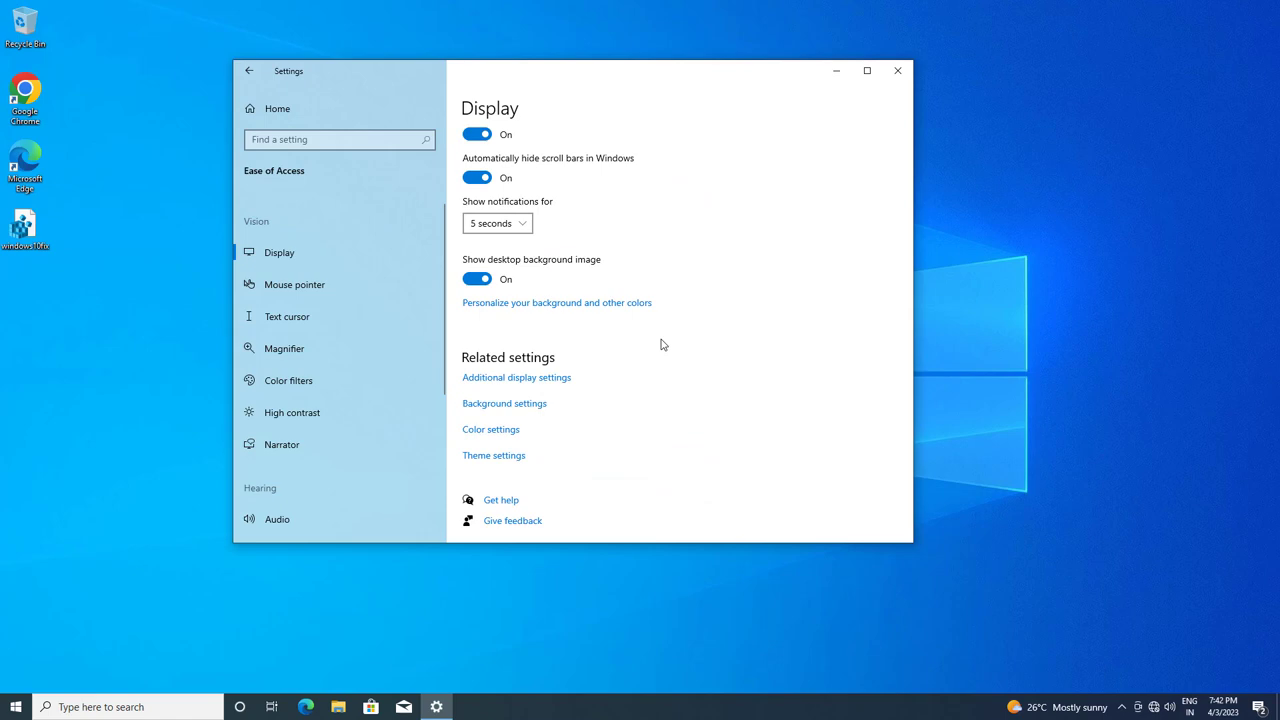
left_click(518, 382)
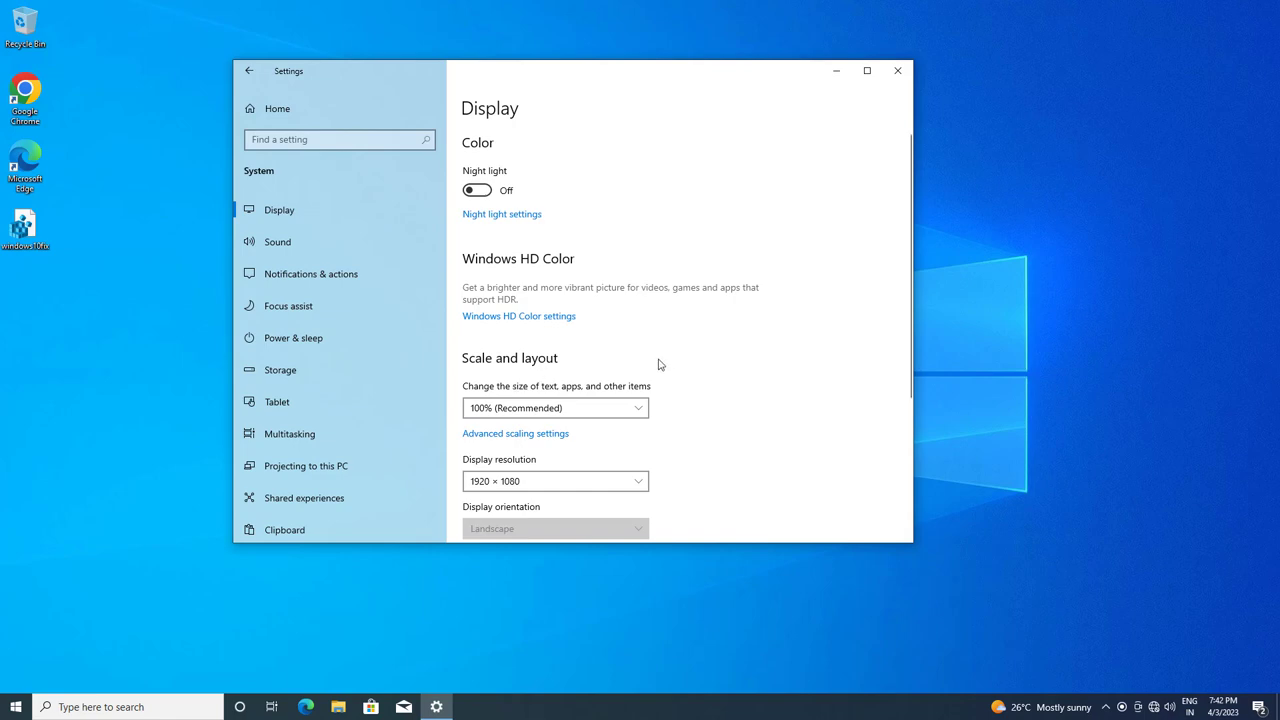
scroll(697, 372, "down", 3)
left_click(638, 263)
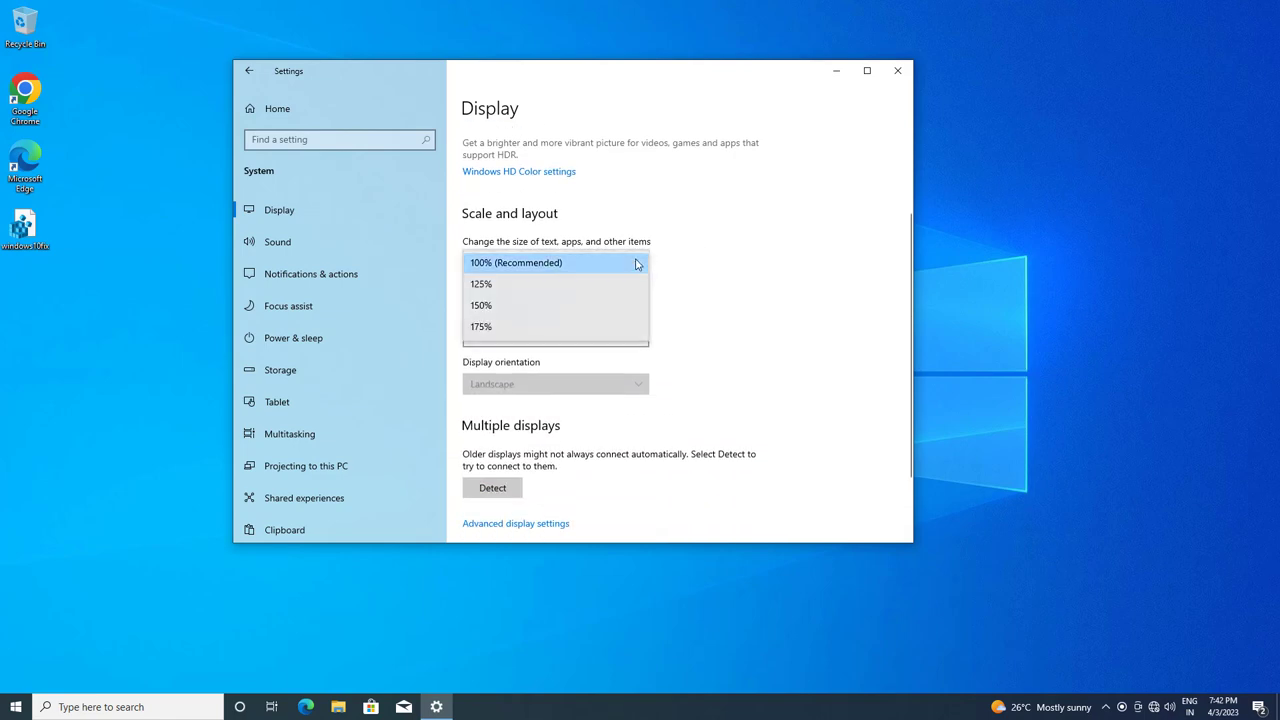
left_click(508, 264)
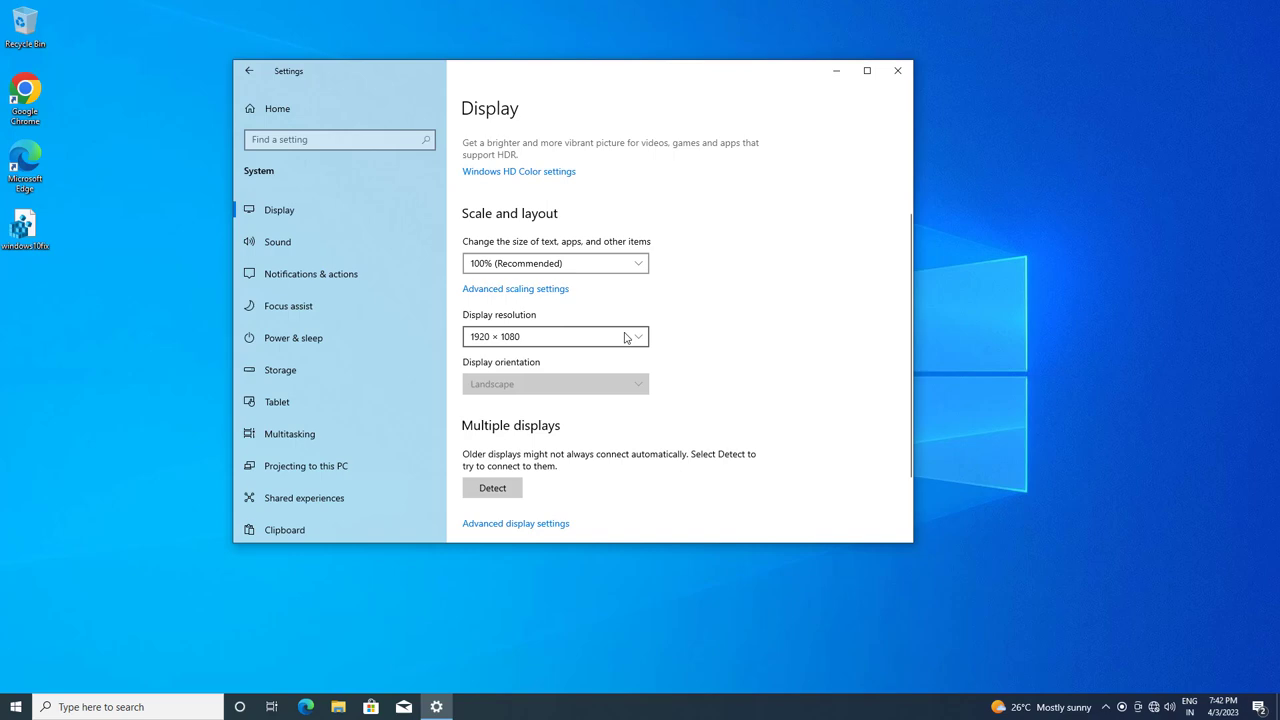
left_click(630, 338)
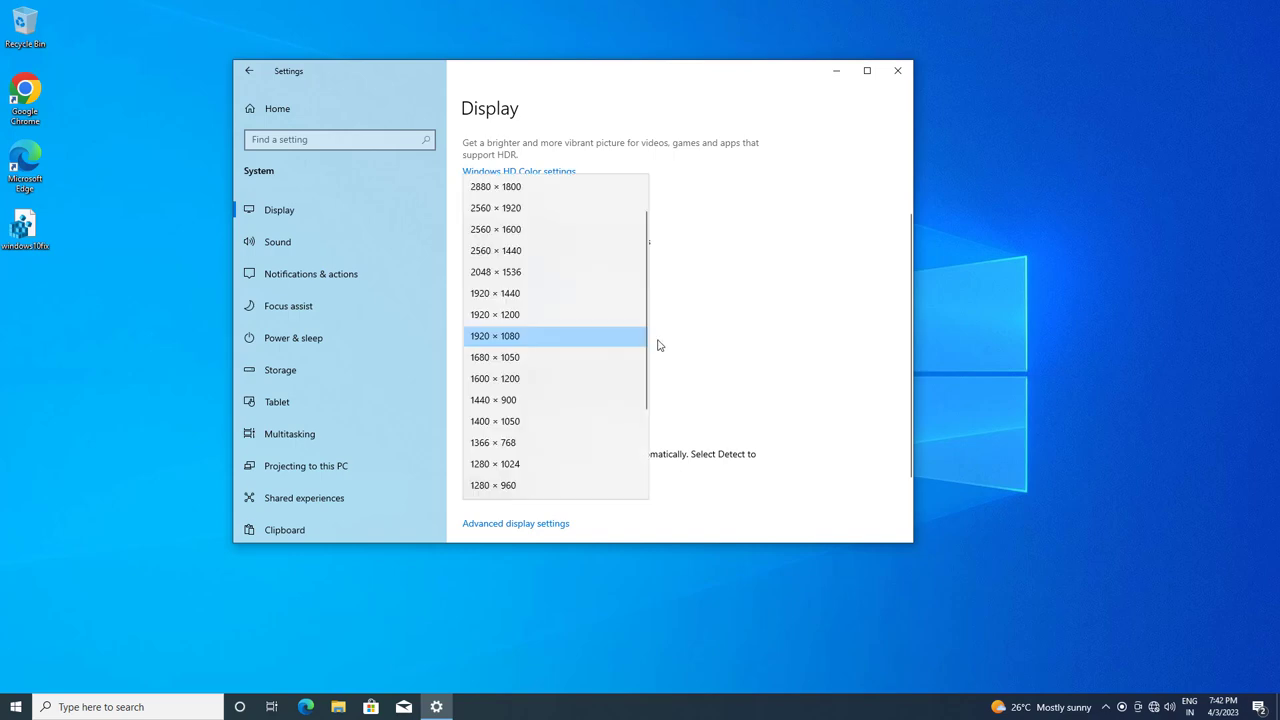
left_click(724, 321)
scroll(705, 319, "down", 3)
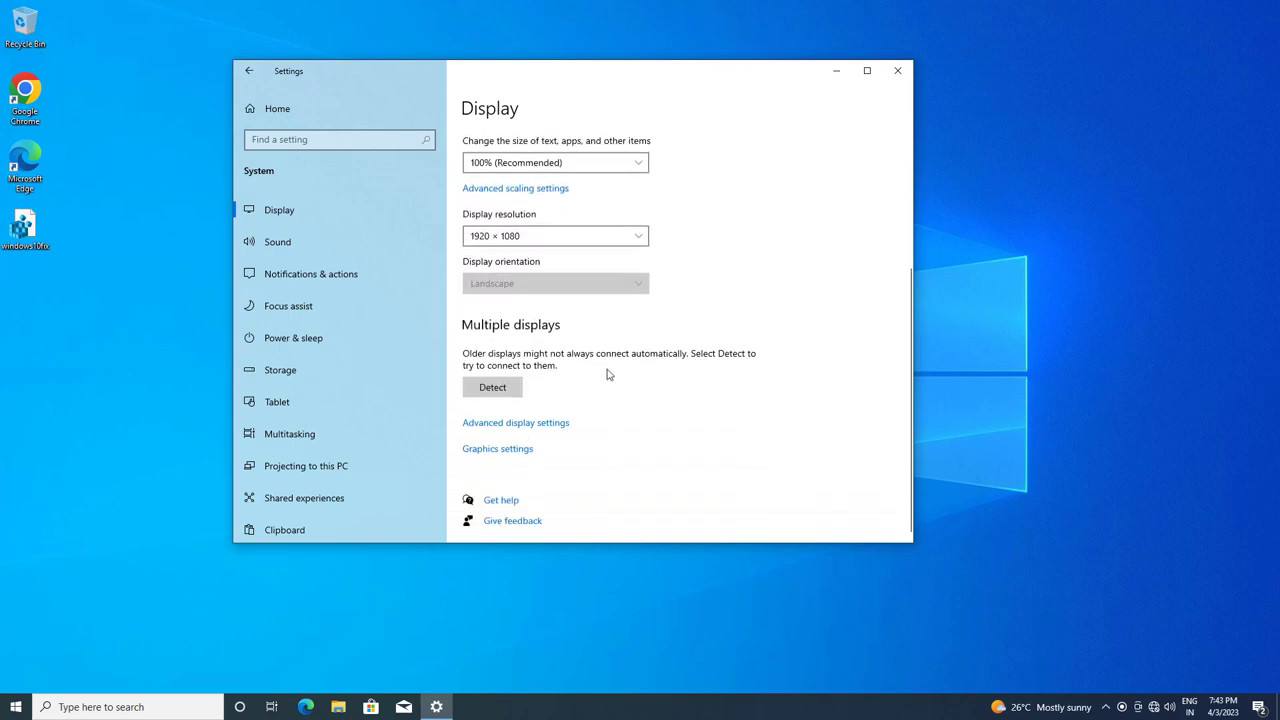
left_click(532, 430)
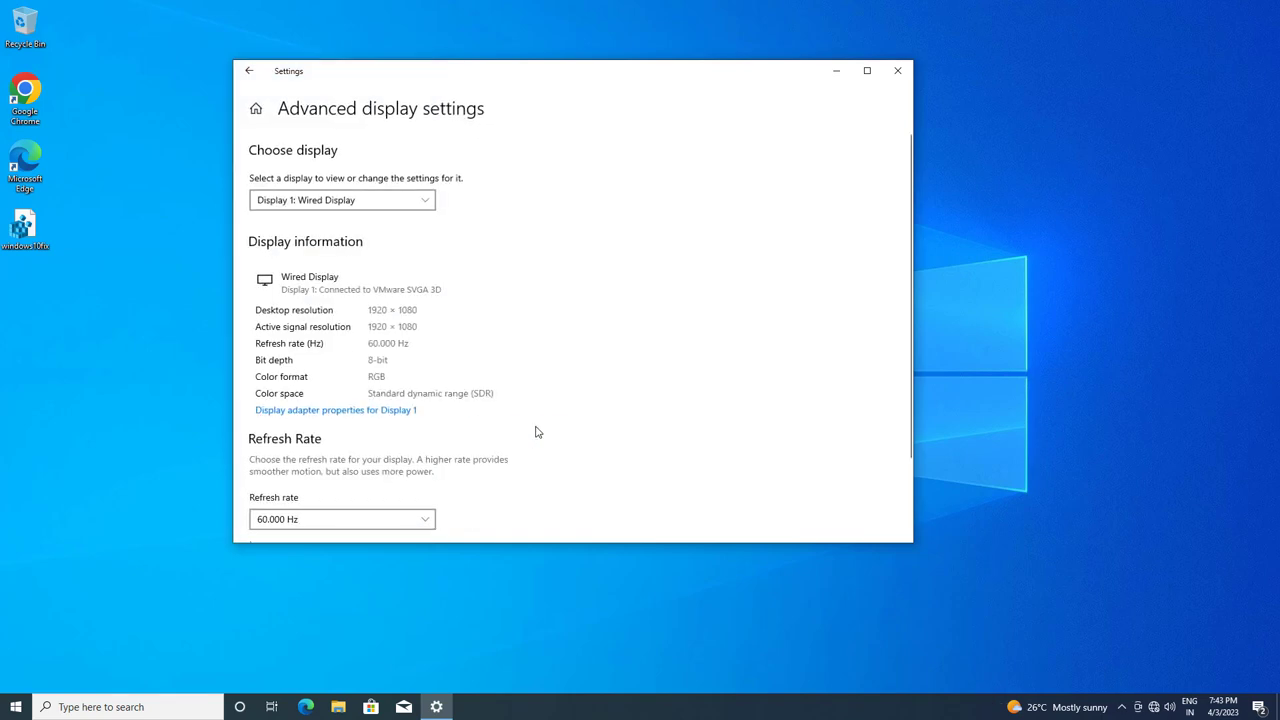
Scroll through Display 1's advanced details: Wired Display, 8-bit RGB, SDR, 60.000 Hz
scroll(516, 352, "down", 3)
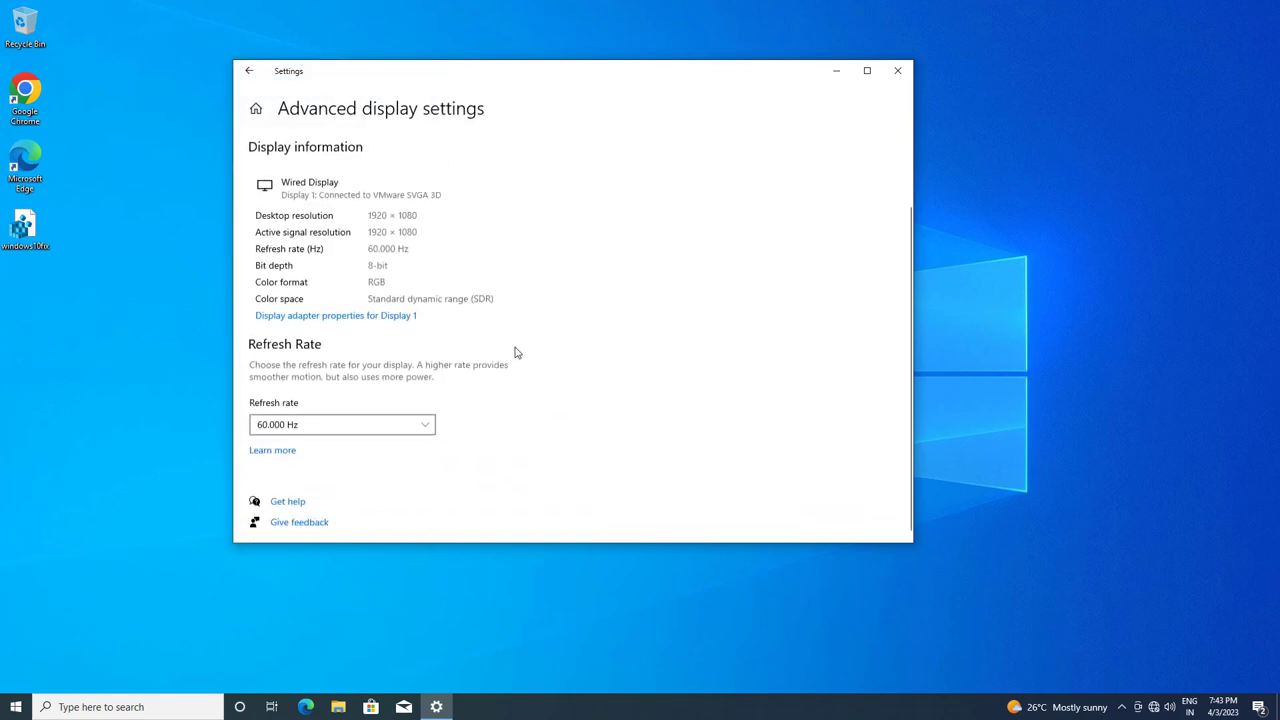
scroll(493, 365, "up", 2)
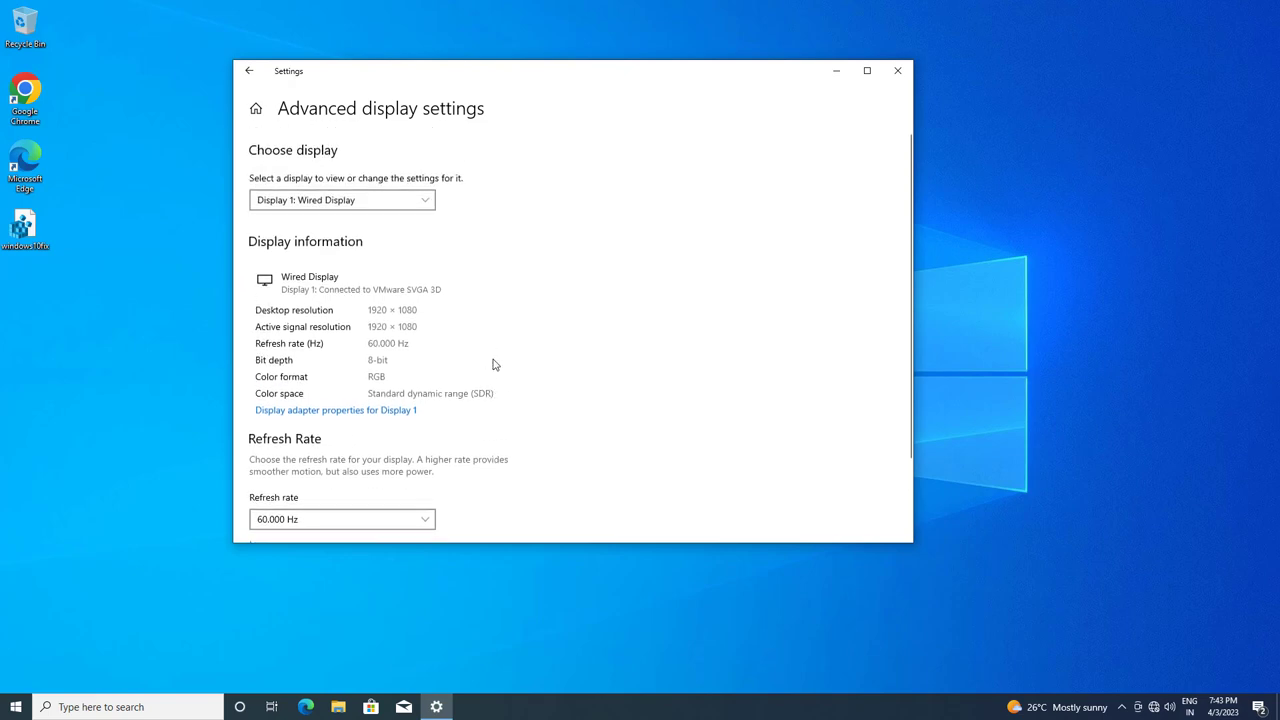
Set Display 1's monitor refresh rate to 60 Hertz in adapter properties, apply and close
left_click(389, 418)
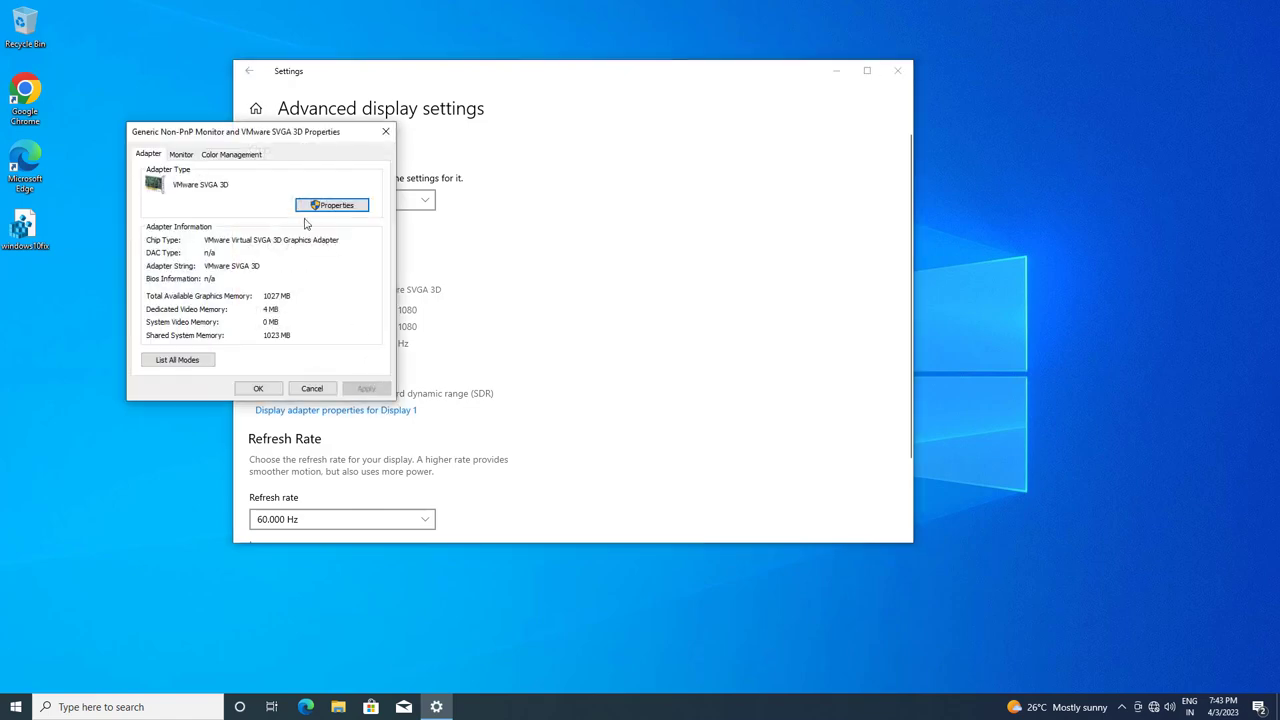
left_click_drag(278, 138, 701, 197)
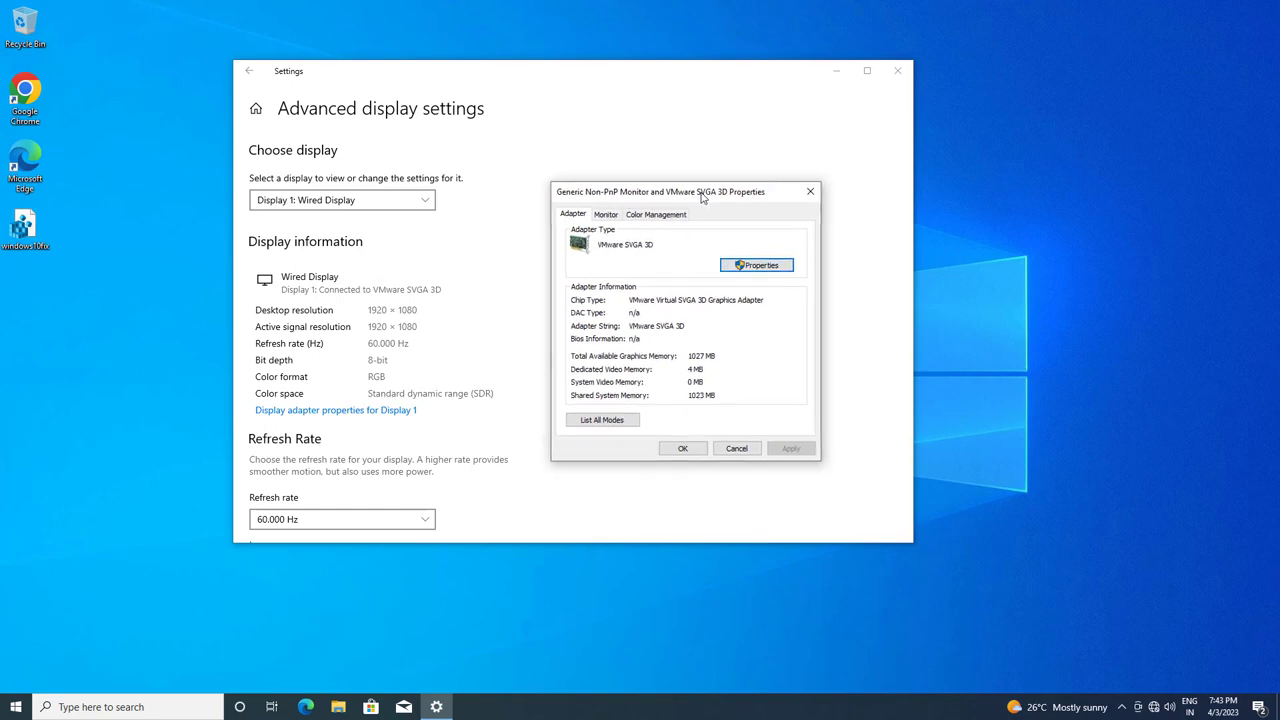
key("ctrl+Tab")
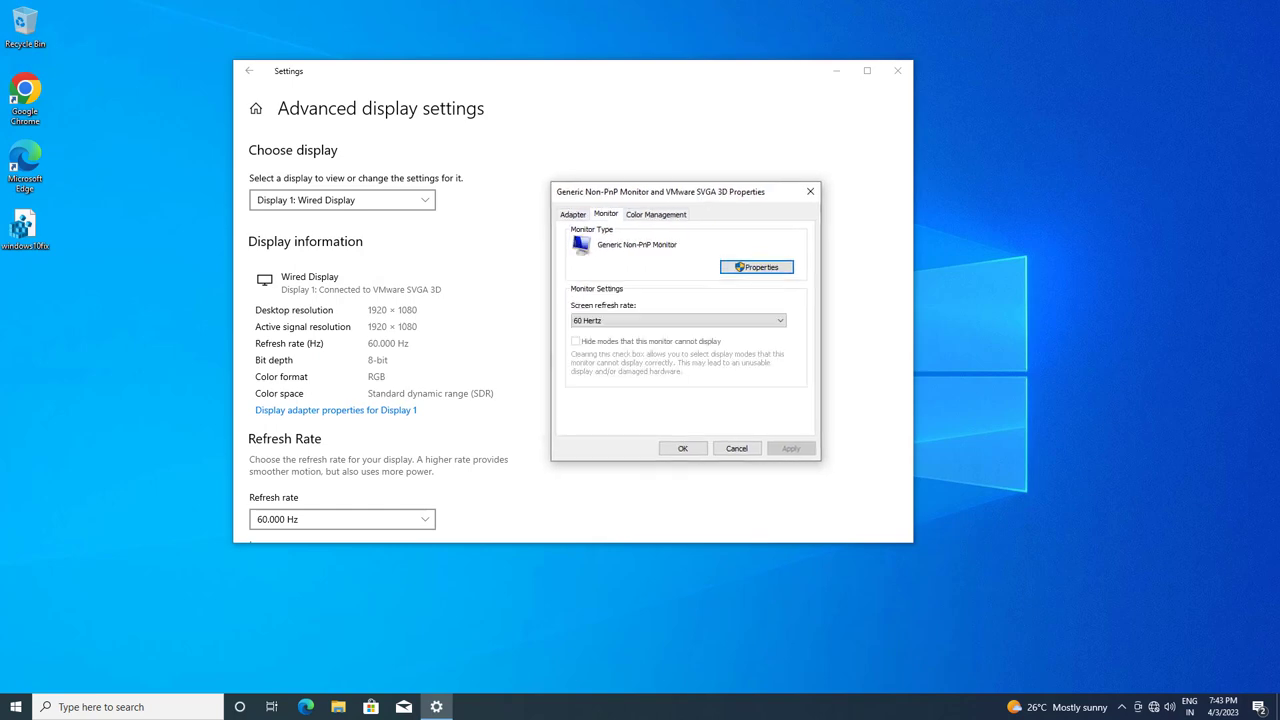
key("Tab")
key("alt+Down")
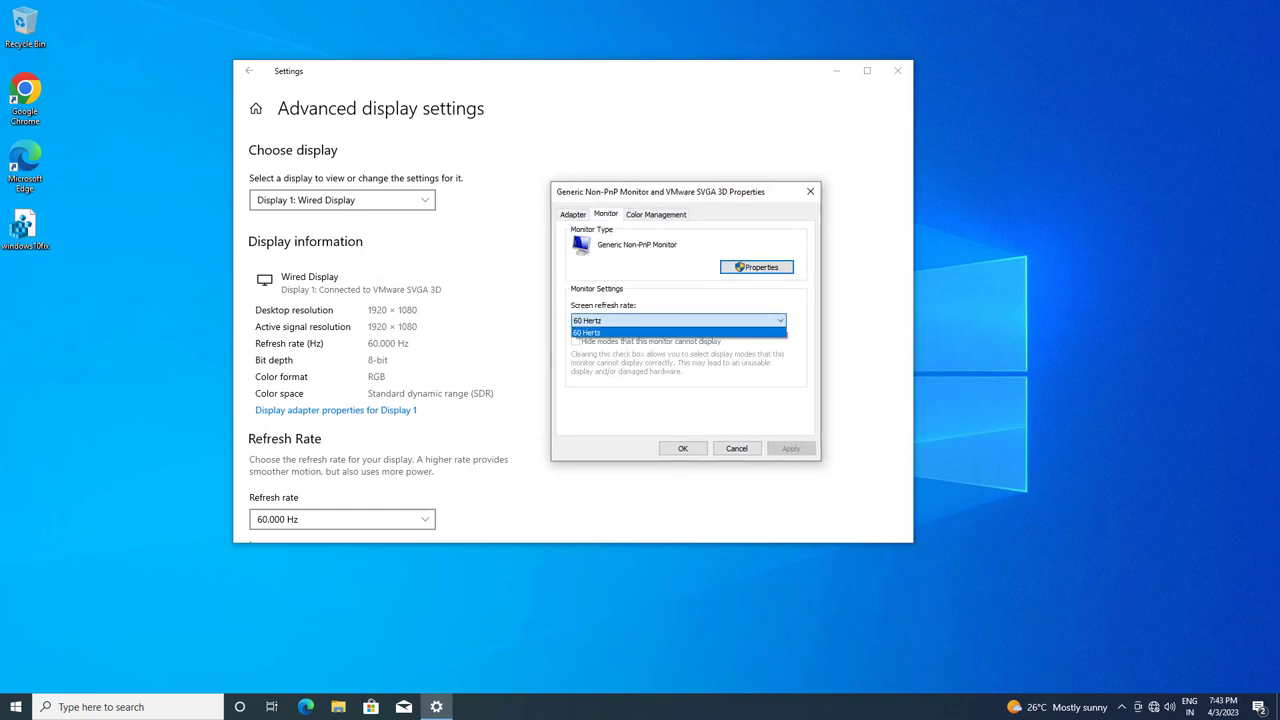
key("Return")
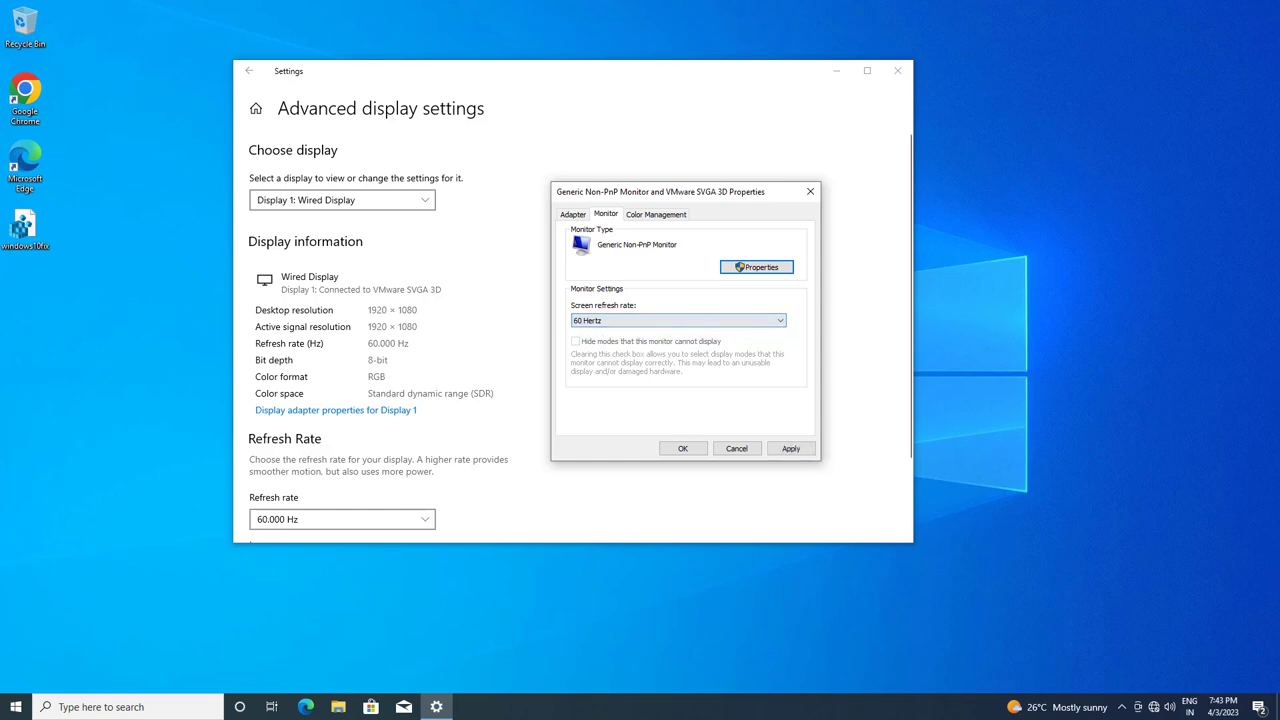
key("Tab")
key("space")
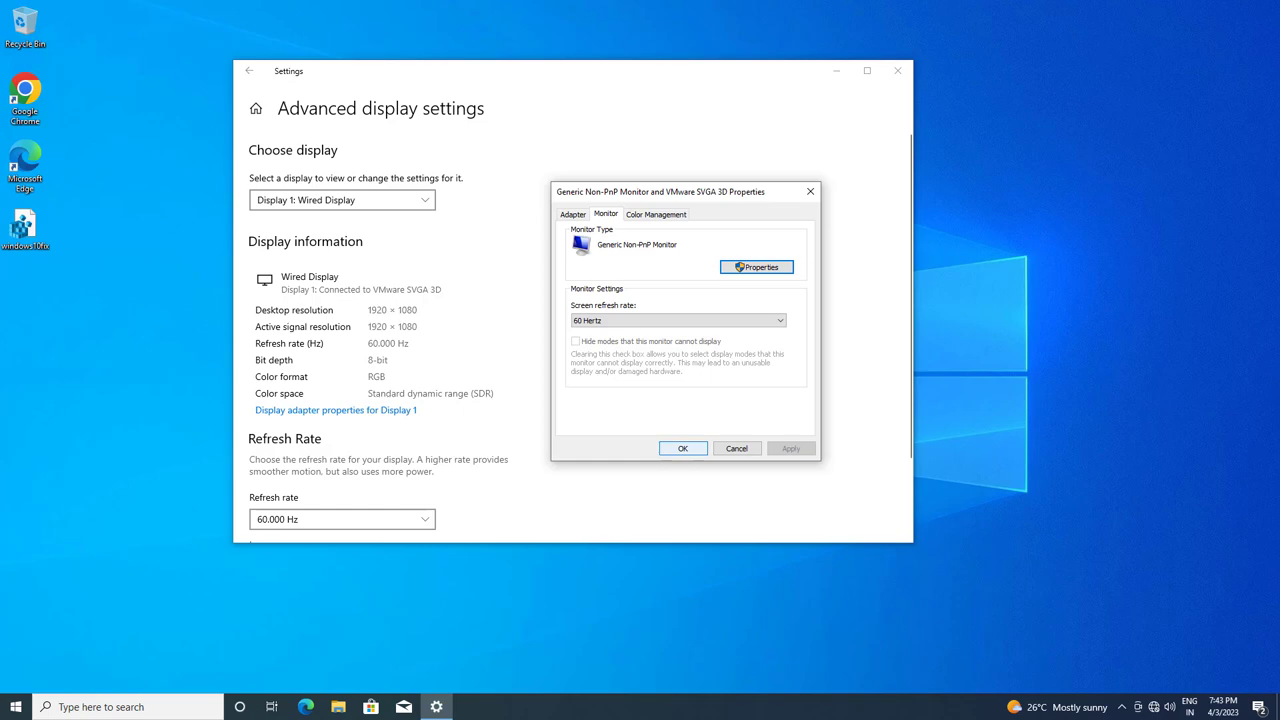
left_click(683, 448)
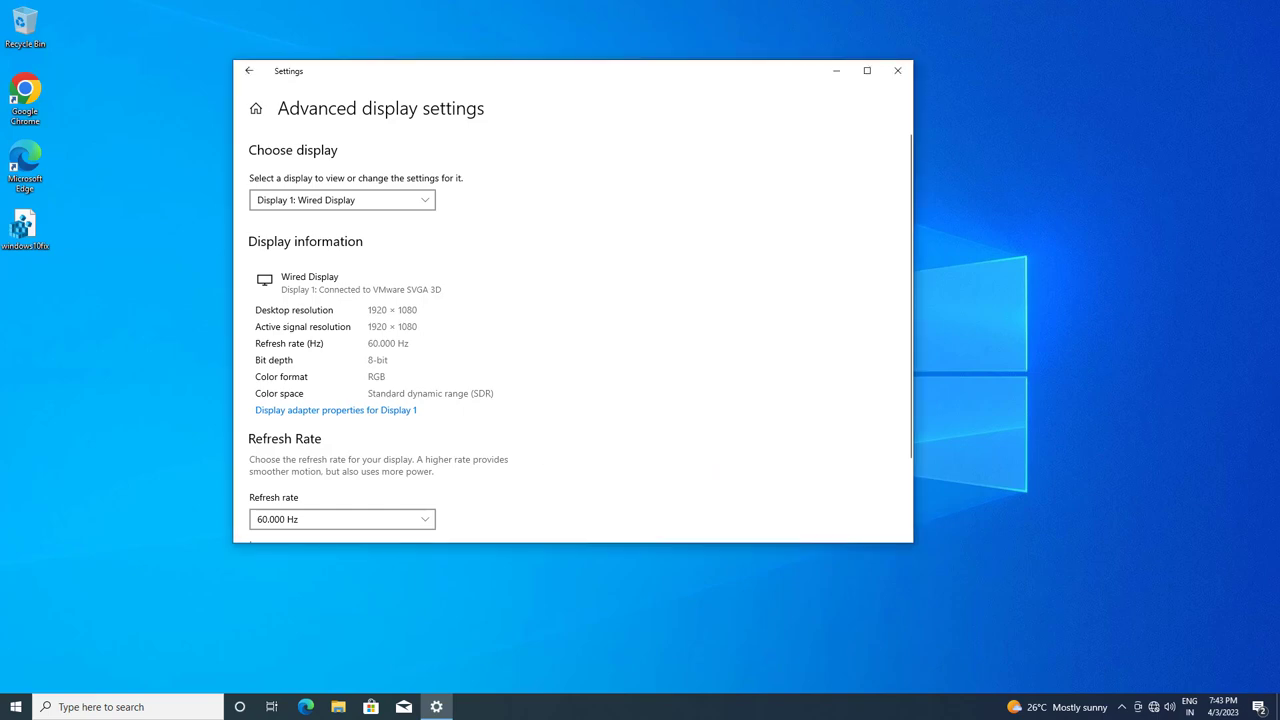